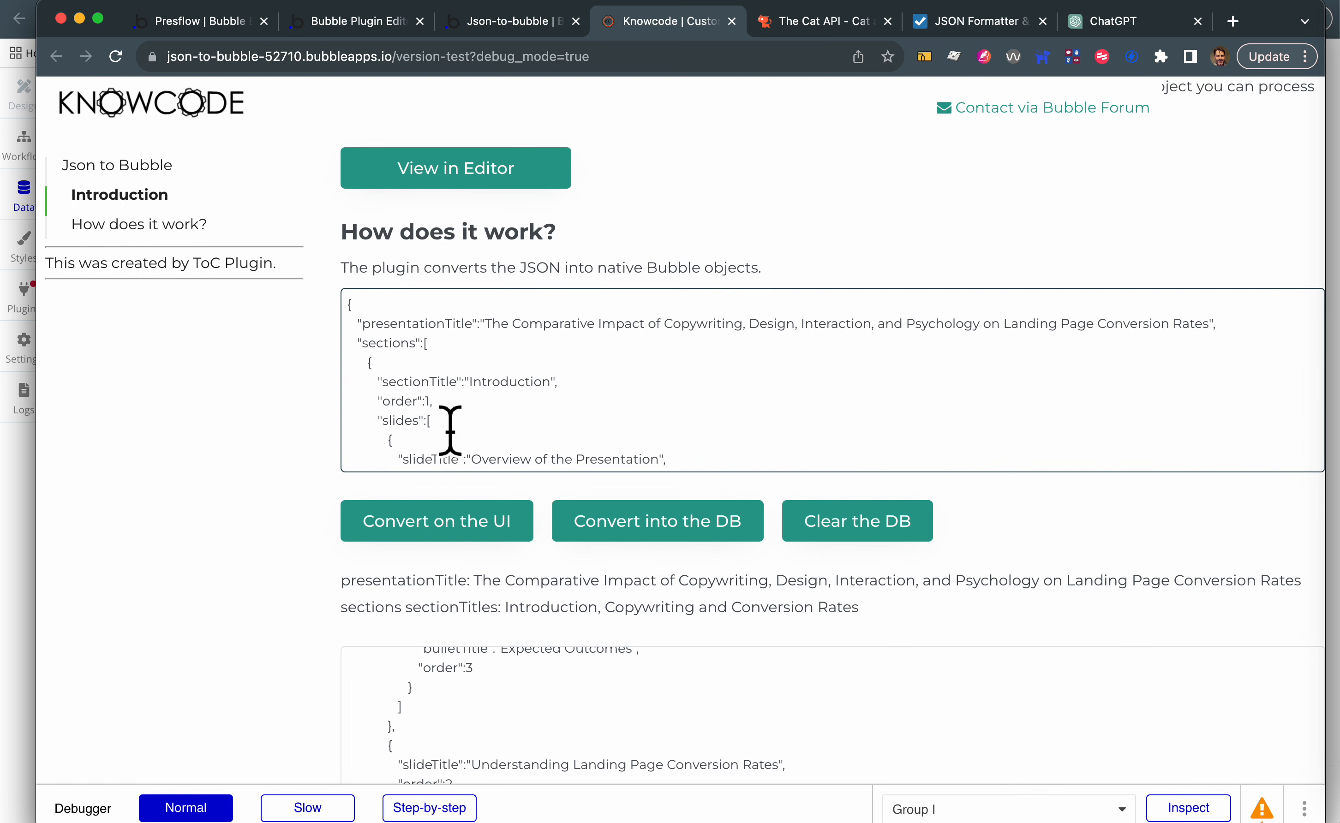
- Examine the presentationTitle key in the sample JSON and clear the demo database
{"action": "double_click", "coordinate": [420, 324]}
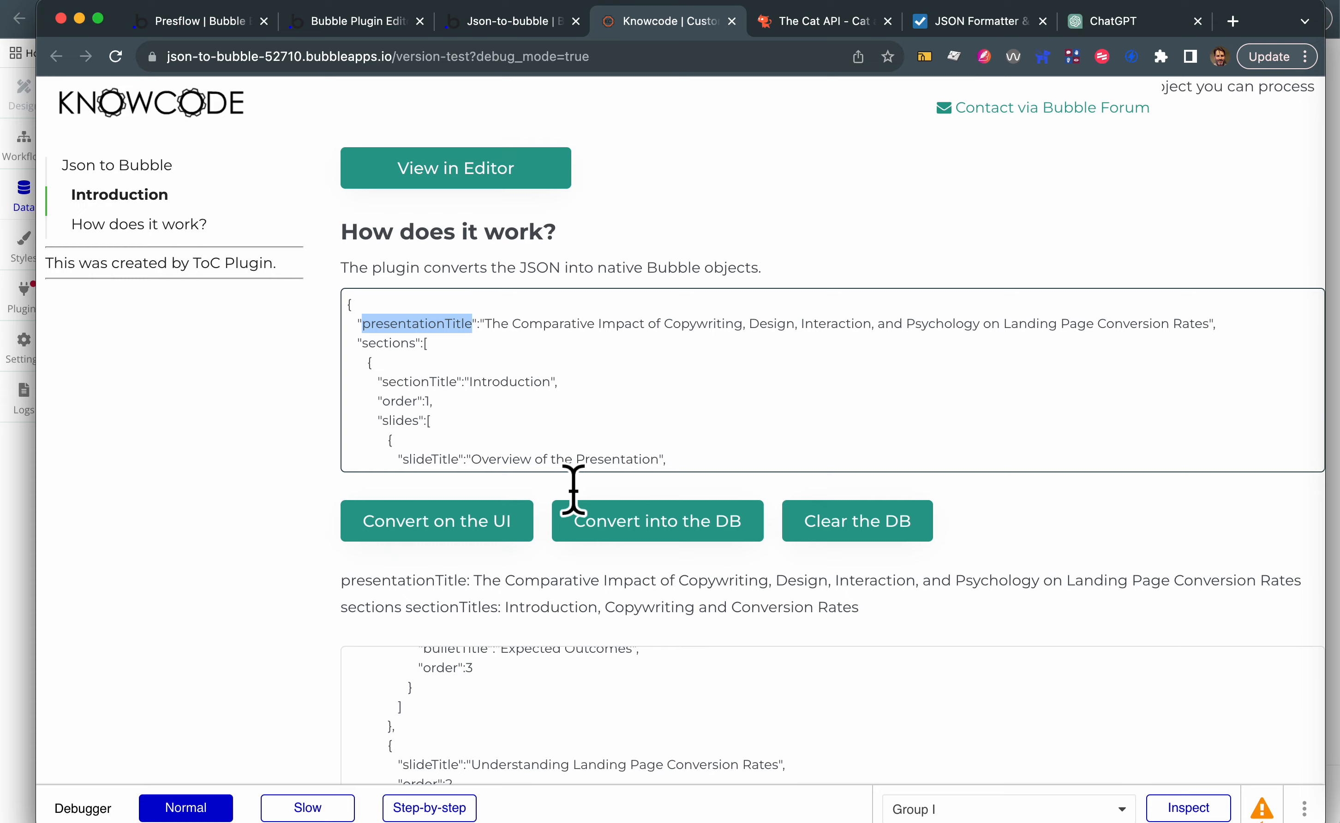
{"action": "scroll", "coordinate": [732, 640], "scroll_direction": "down", "scroll_amount": 10}
{"action": "scroll", "coordinate": [732, 640], "scroll_direction": "up", "scroll_amount": 15}
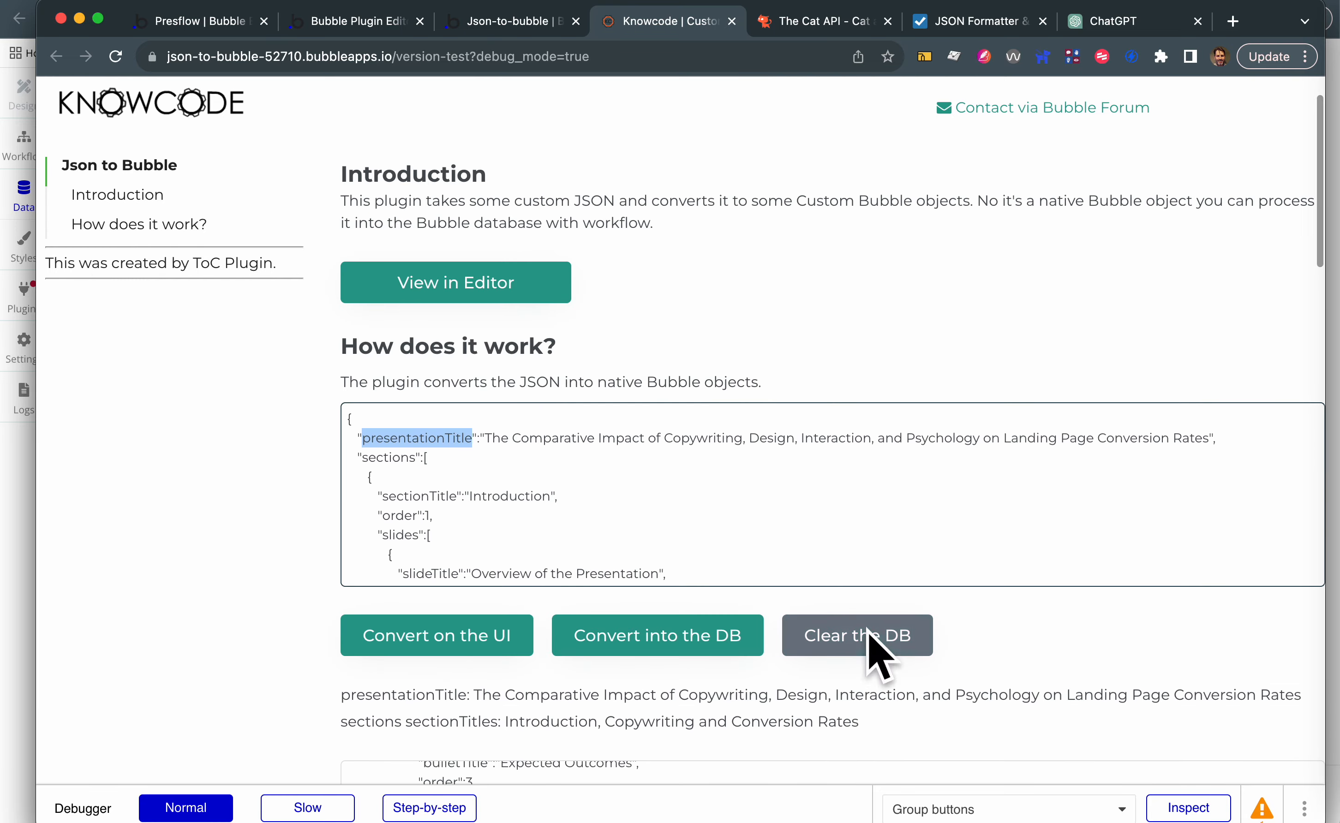
{"action": "left_click", "coordinate": [845, 633]}
- Review the JSON input and the resulting presentation outline, from the section title to its slide title and bullets
{"action": "scroll", "coordinate": [697, 481], "scroll_direction": "down", "scroll_amount": 5}
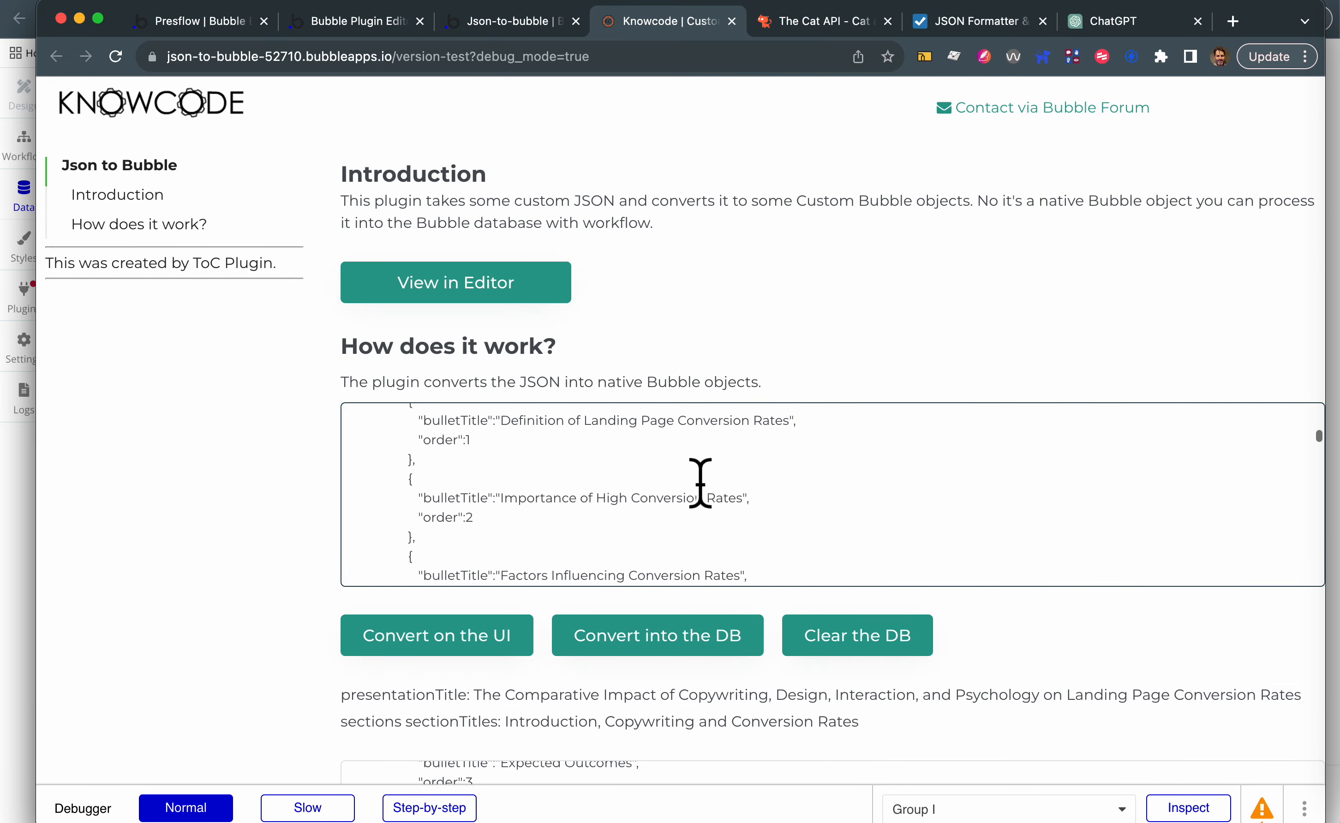
{"action": "scroll", "coordinate": [701, 688], "scroll_direction": "down", "scroll_amount": 2}
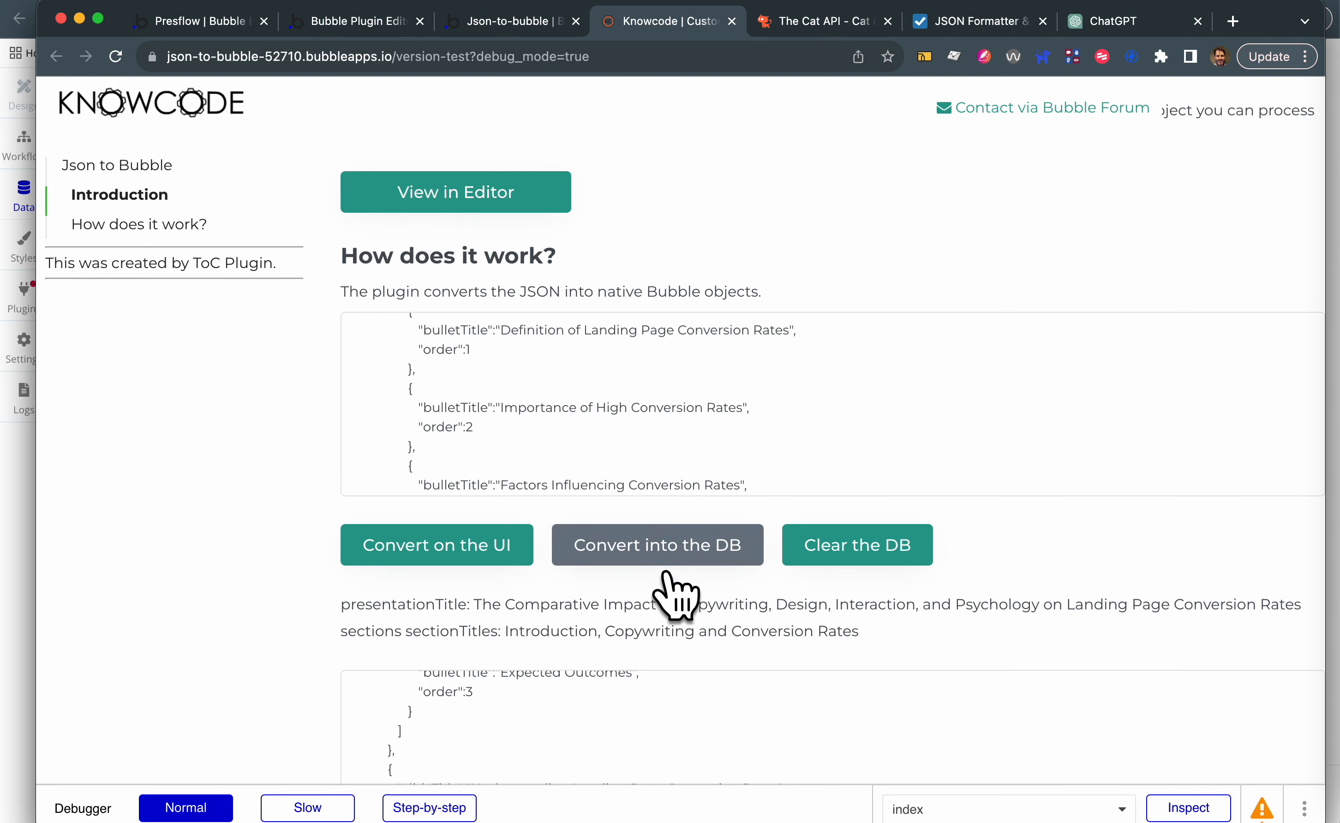
{"action": "scroll", "coordinate": [667, 572], "scroll_direction": "down", "scroll_amount": 10}
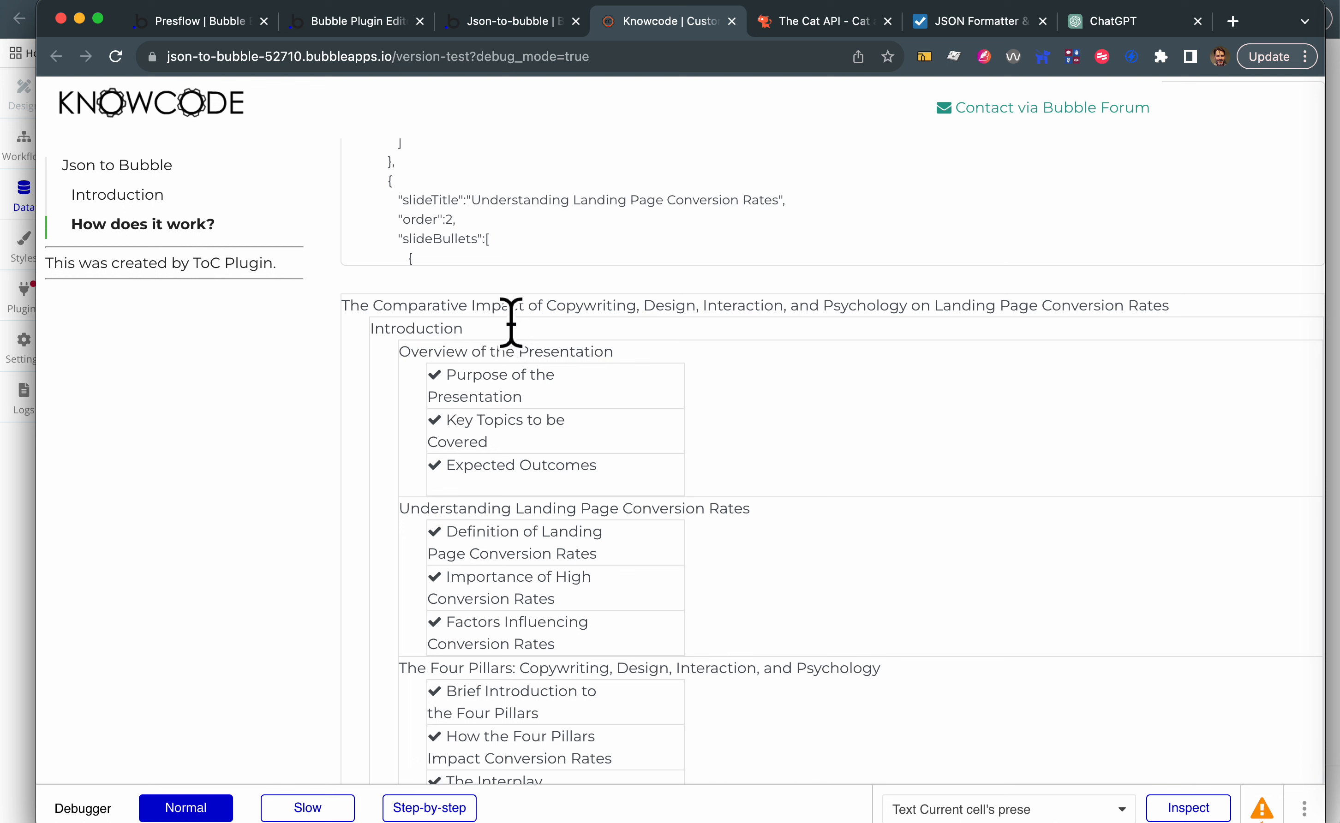
{"action": "left_click_drag", "start_coordinate": [521, 317], "coordinate": [370, 329]}
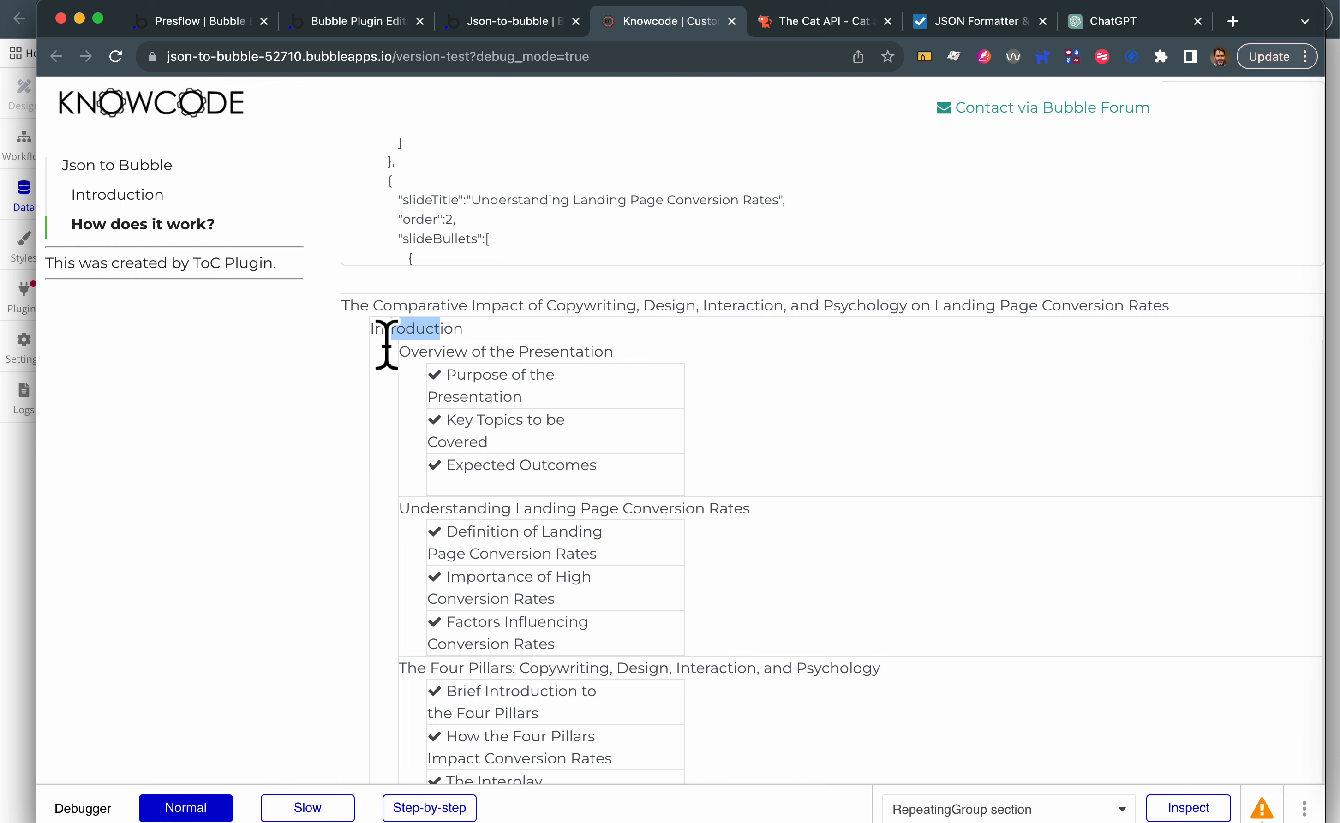
{"action": "left_click_drag", "start_coordinate": [535, 352], "coordinate": [419, 352]}
{"action": "left_click_drag", "start_coordinate": [504, 398], "coordinate": [456, 391]}
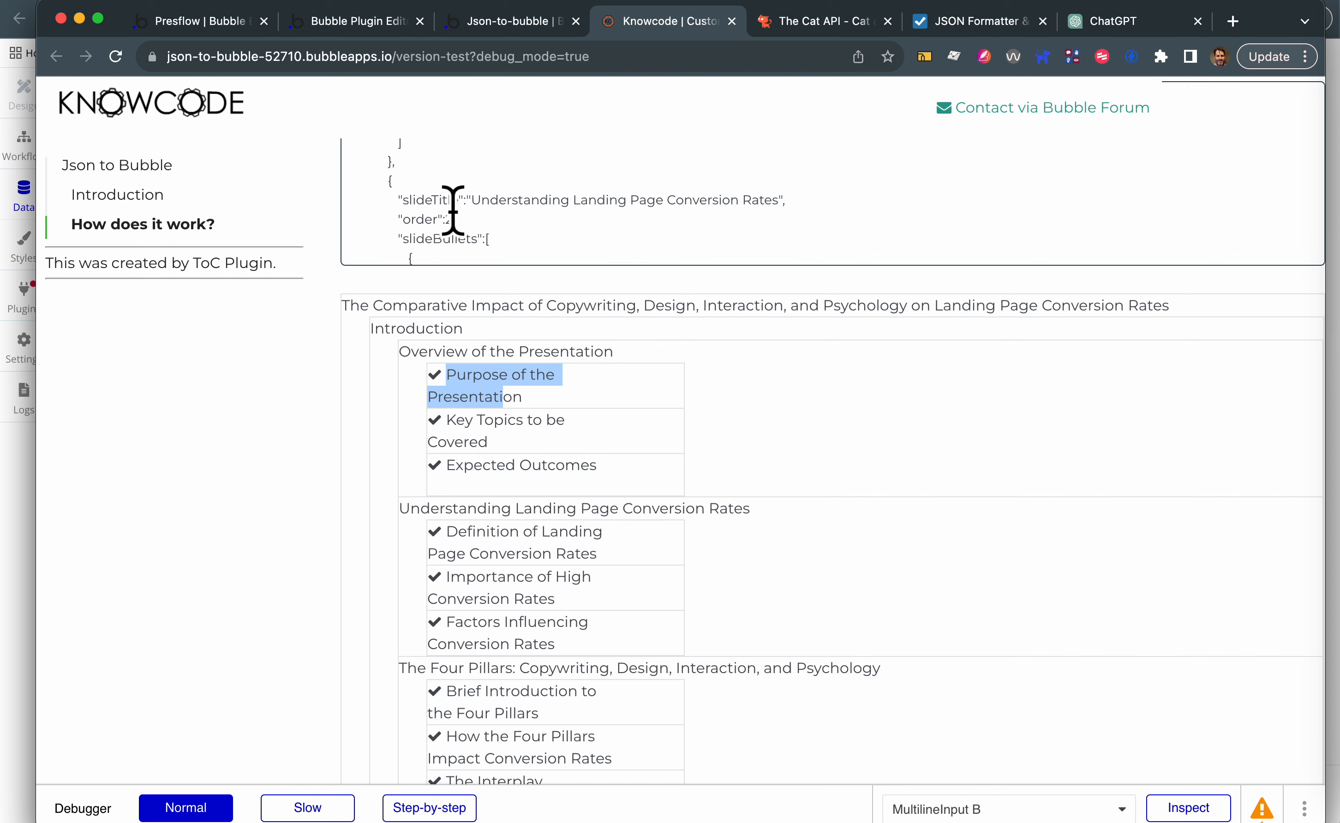
- Switch to the Json-to-bubble editor and review the presentation and section records in the app data
{"action": "left_click", "coordinate": [498, 23]}
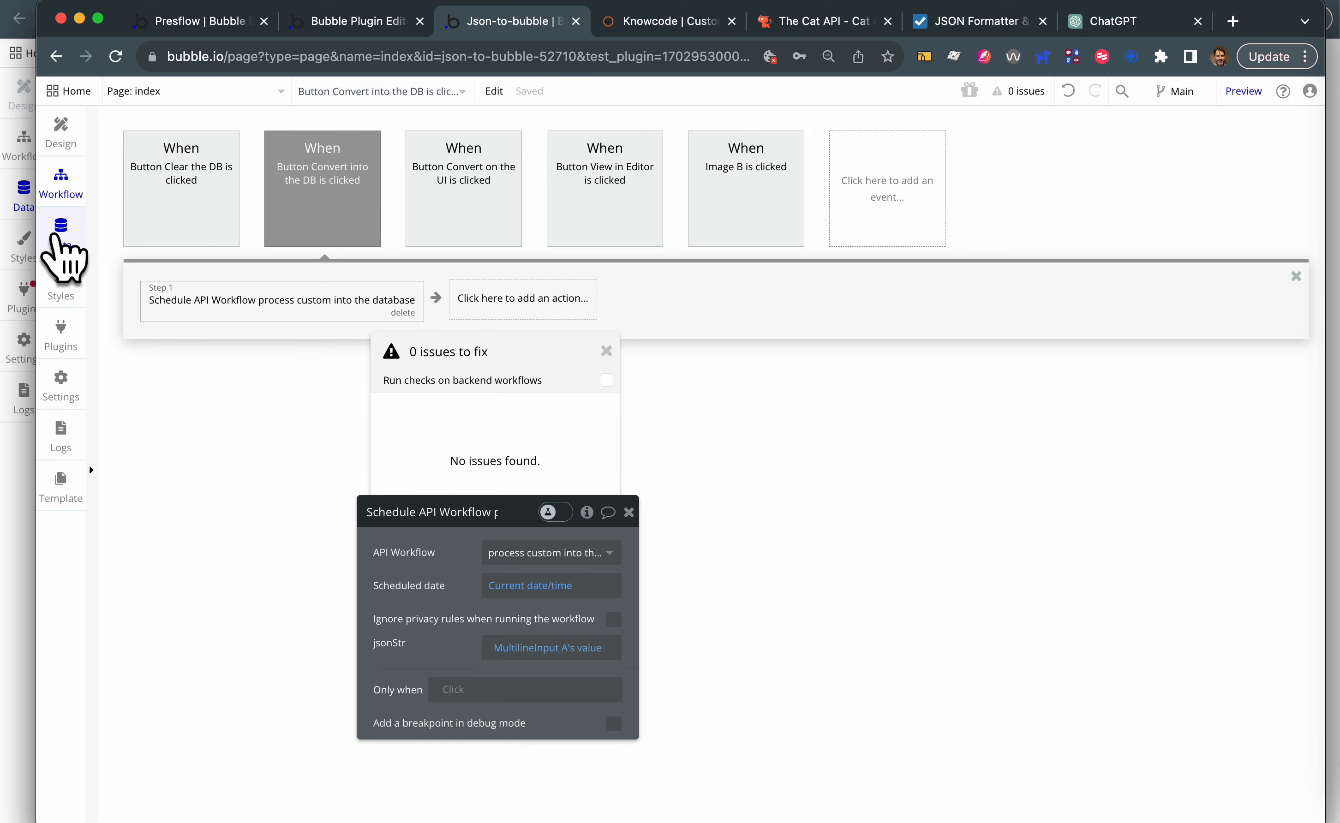
{"action": "left_click", "coordinate": [58, 234]}
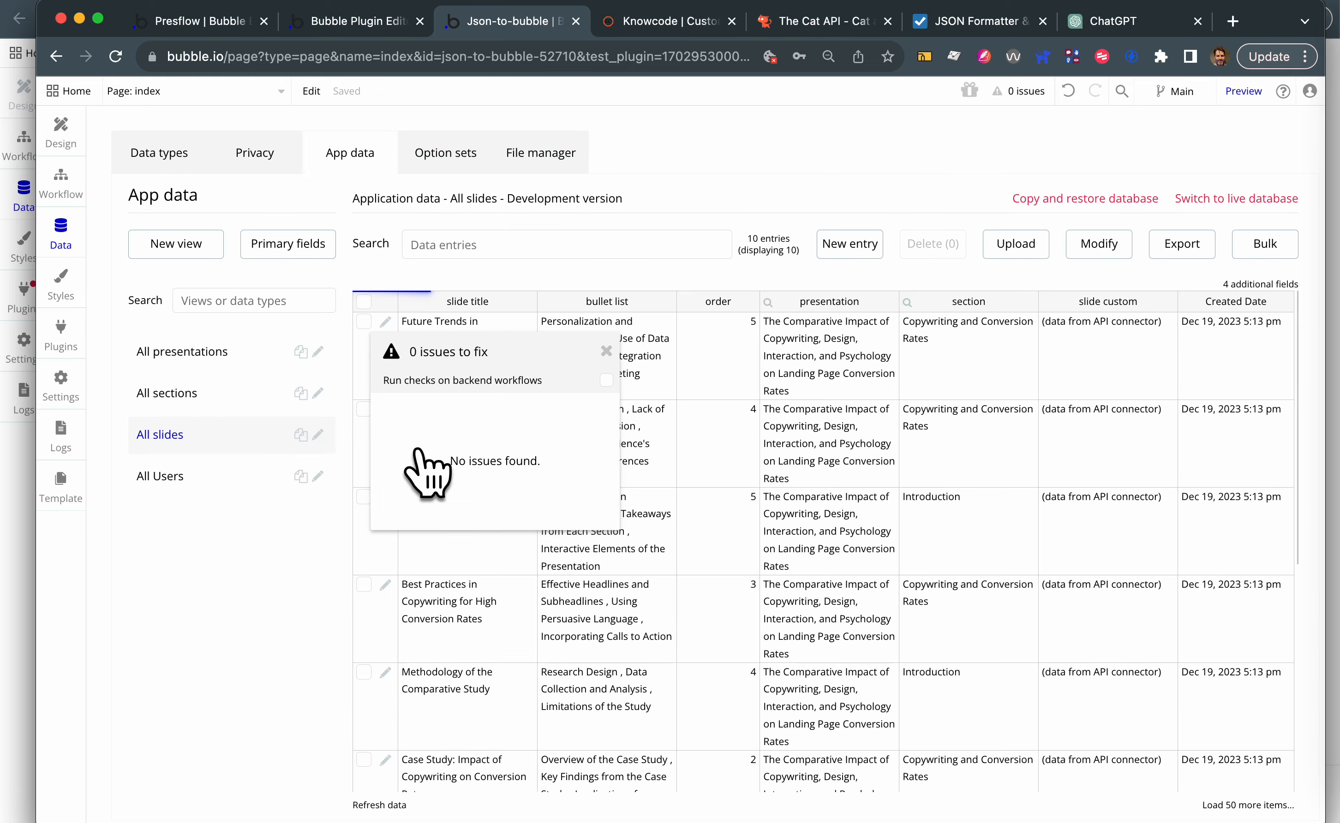
{"action": "left_click", "coordinate": [607, 349]}
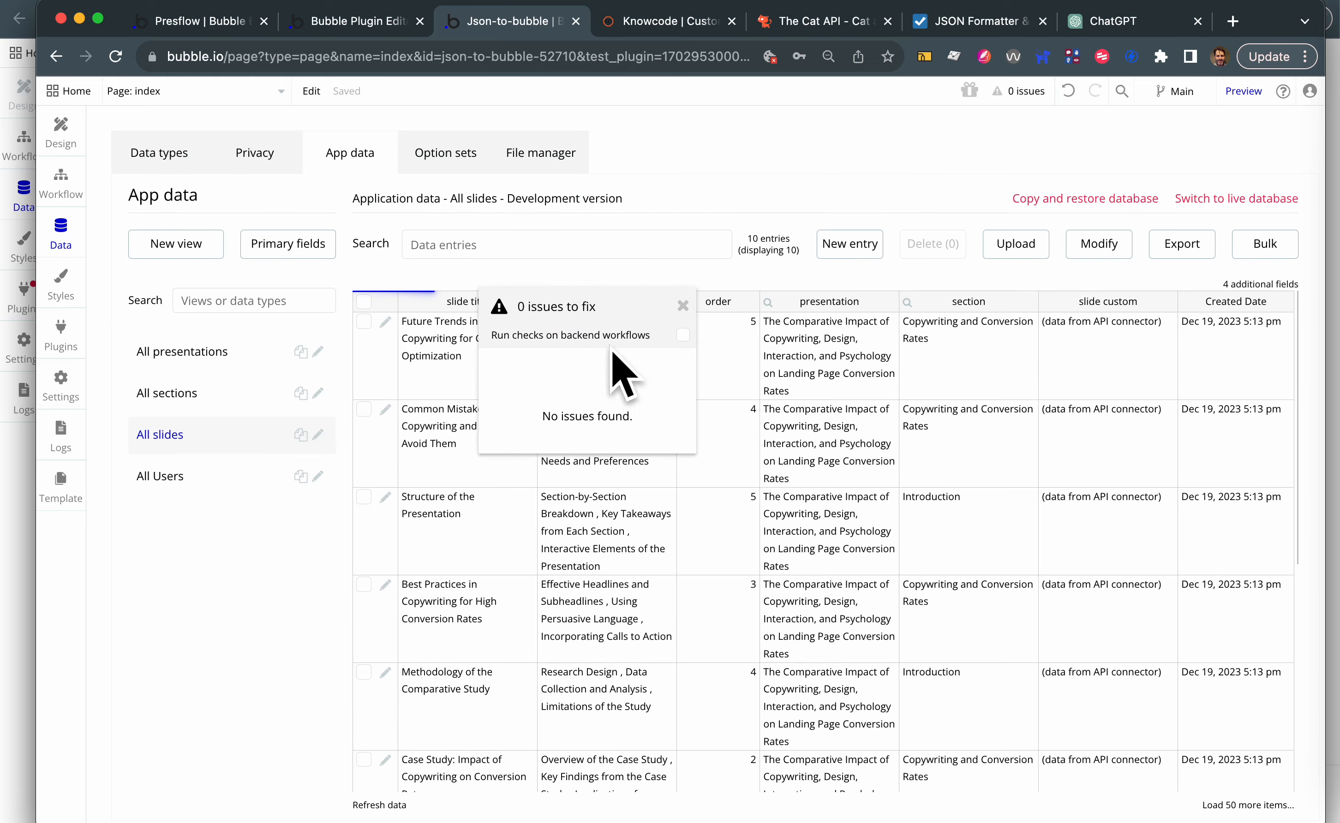
{"action": "left_click", "coordinate": [161, 352]}
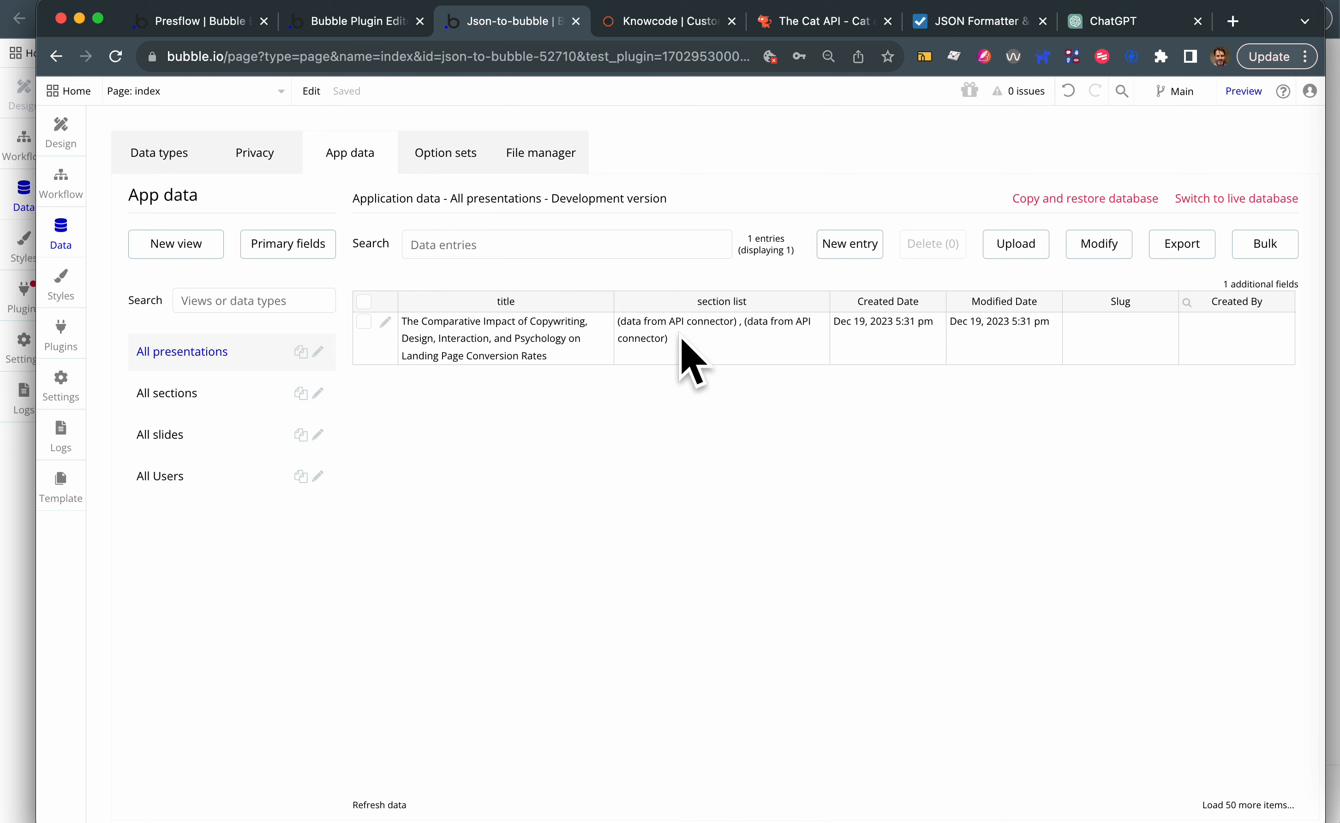
{"action": "left_click", "coordinate": [167, 408]}
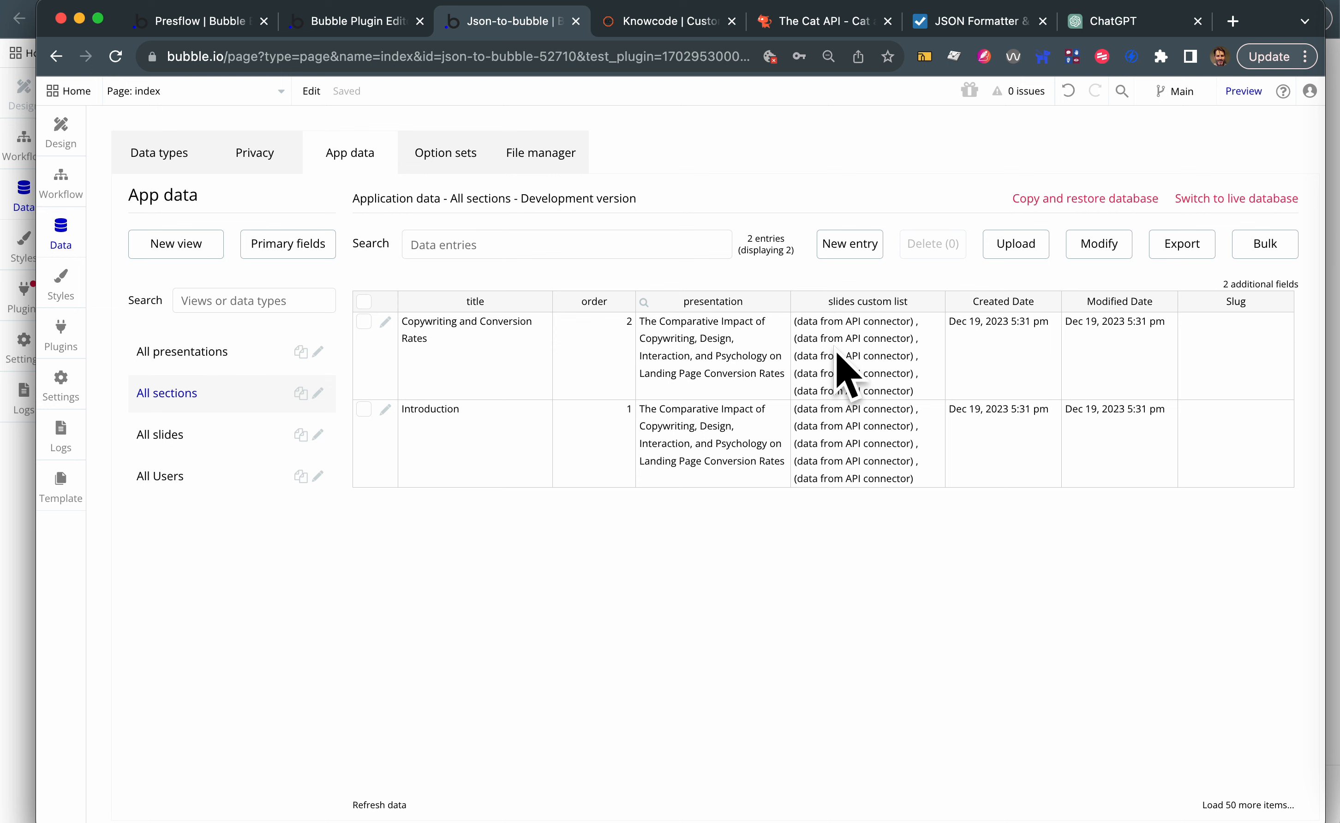
- Examine the slide records, checking their slide title, bullet list, order, presentation and section values
{"action": "left_click", "coordinate": [155, 436]}
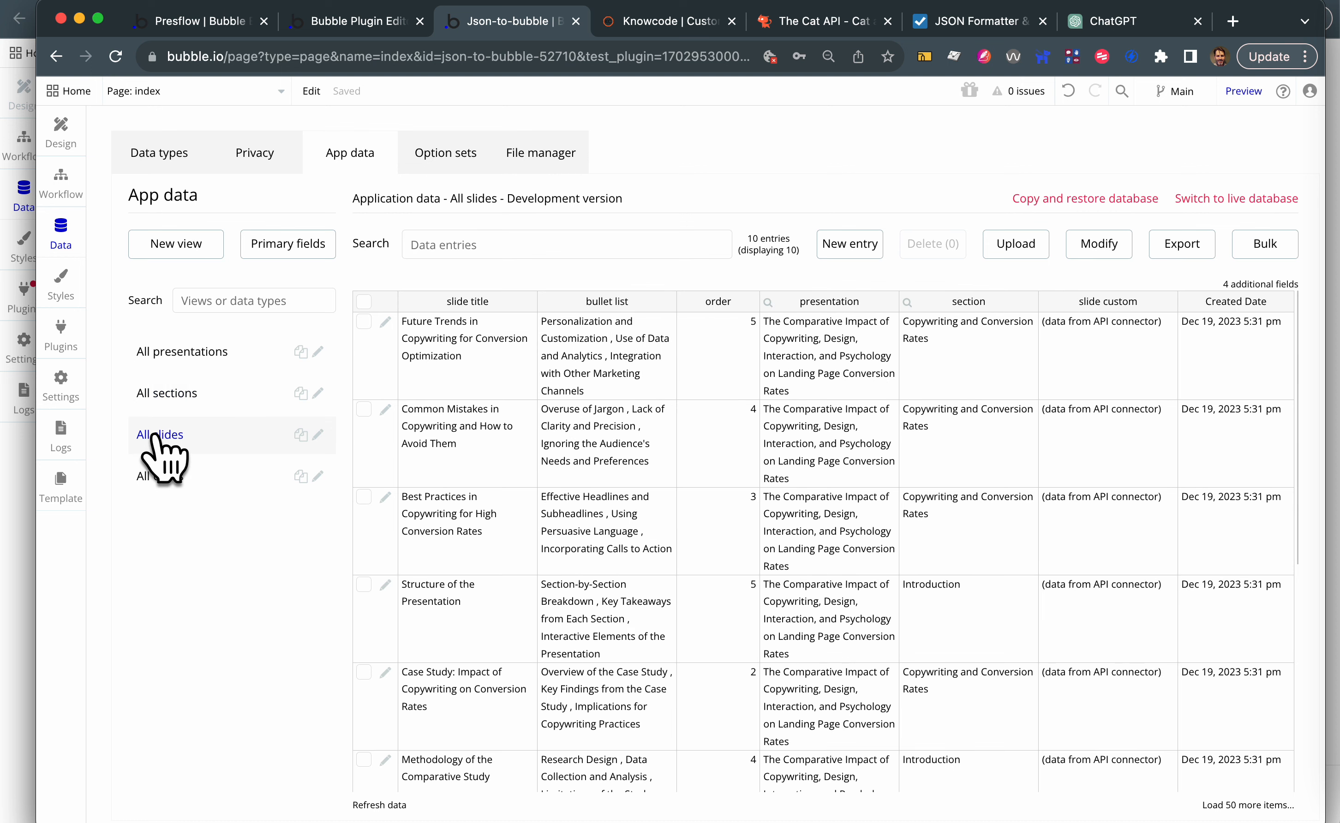
{"action": "left_click", "coordinate": [445, 346]}
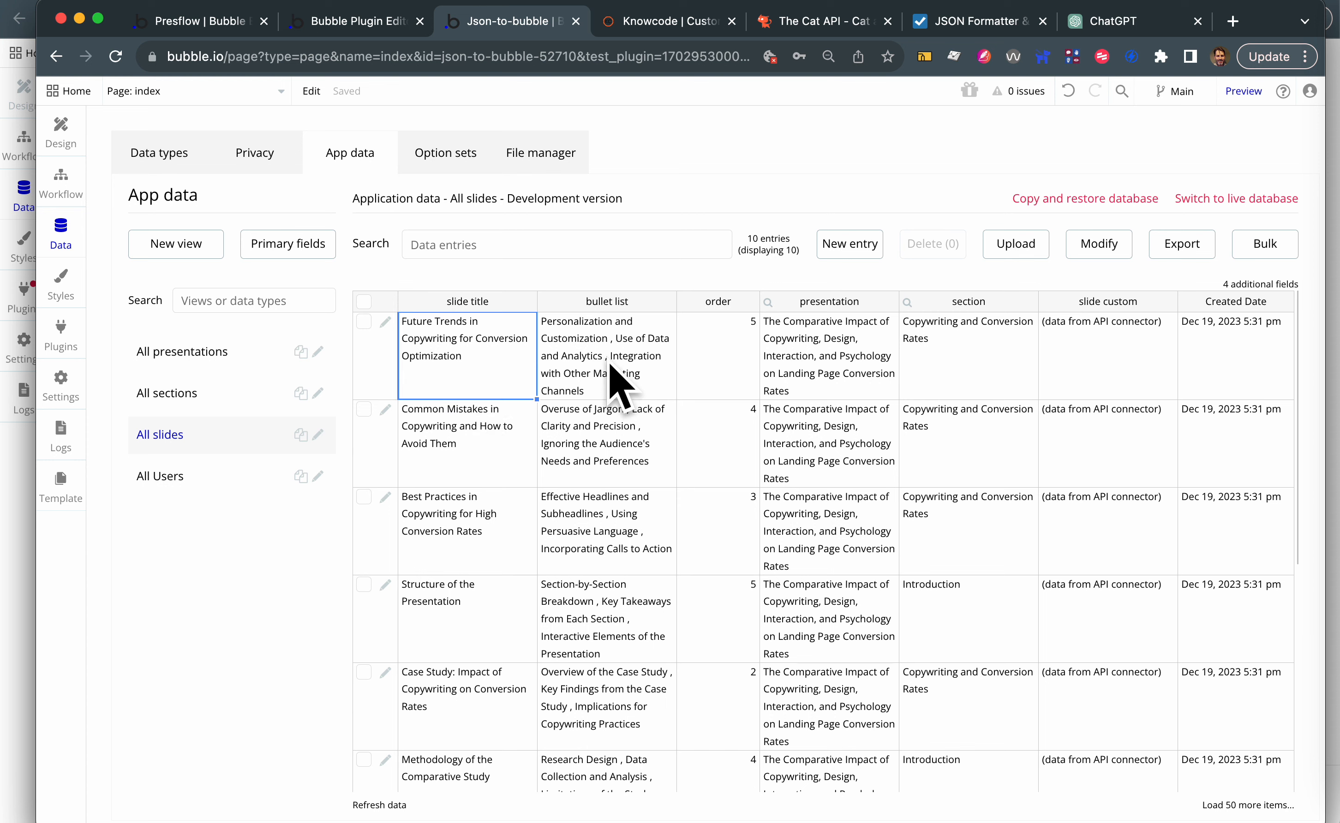
{"action": "left_click", "coordinate": [619, 385]}
{"action": "left_click", "coordinate": [750, 360]}
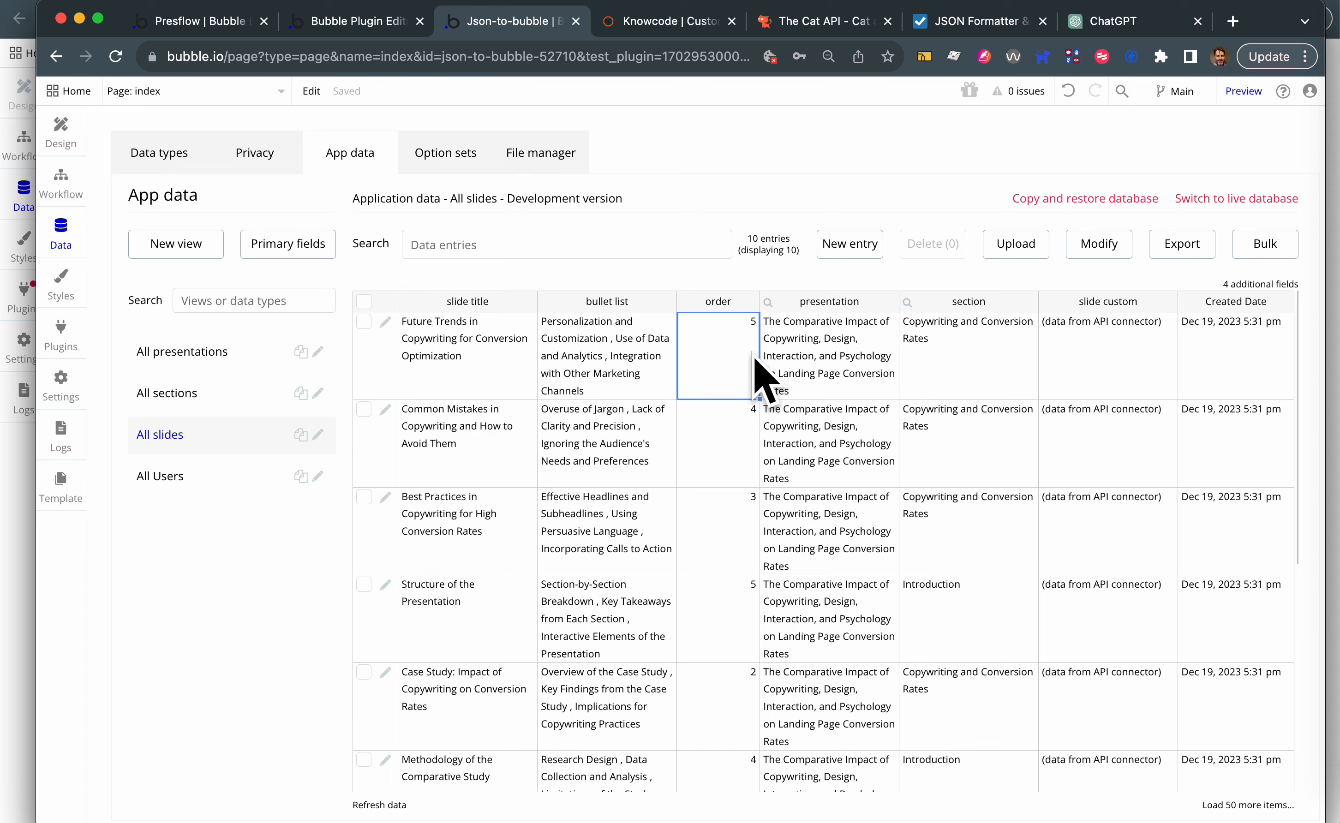
{"action": "left_click", "coordinate": [815, 362]}
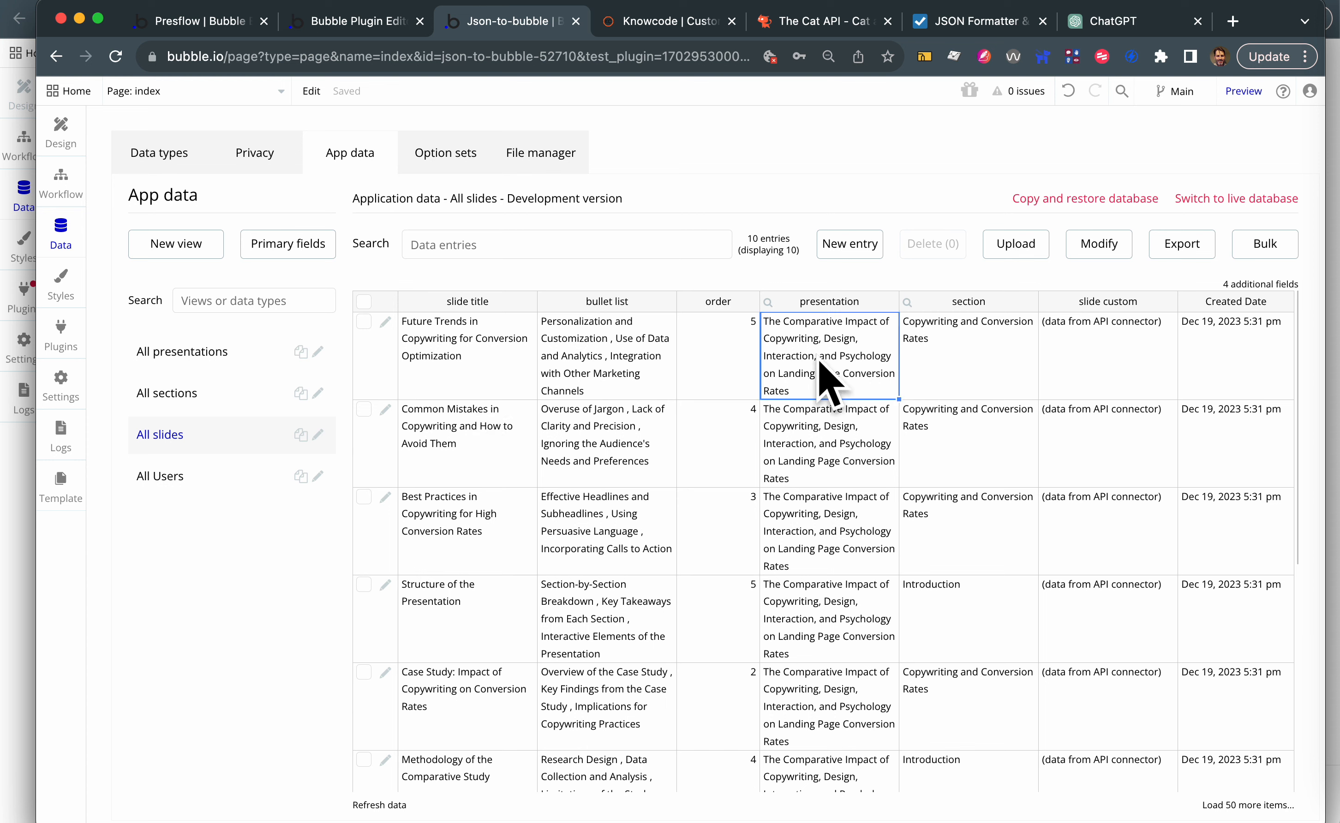
{"action": "left_click", "coordinate": [930, 374]}
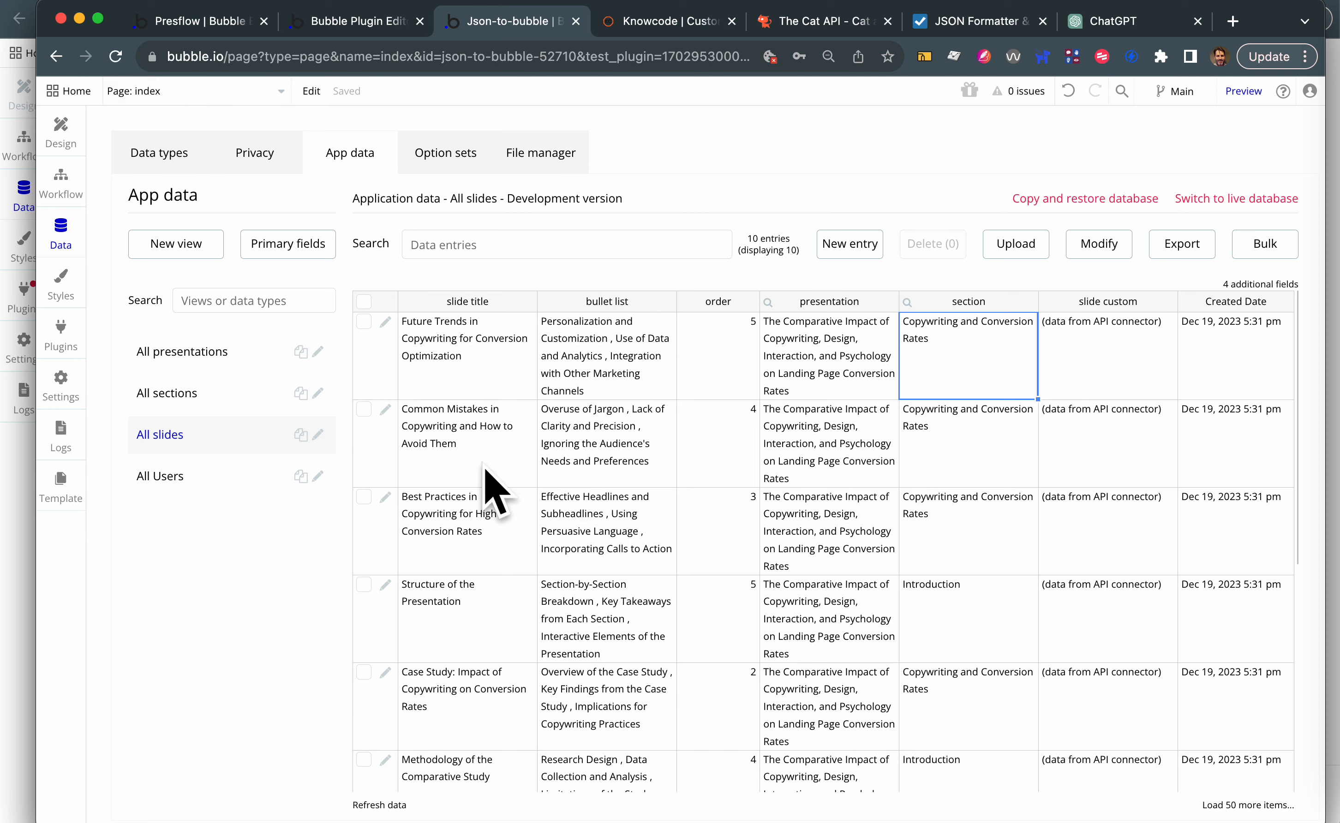
{"action": "left_click", "coordinate": [596, 446]}
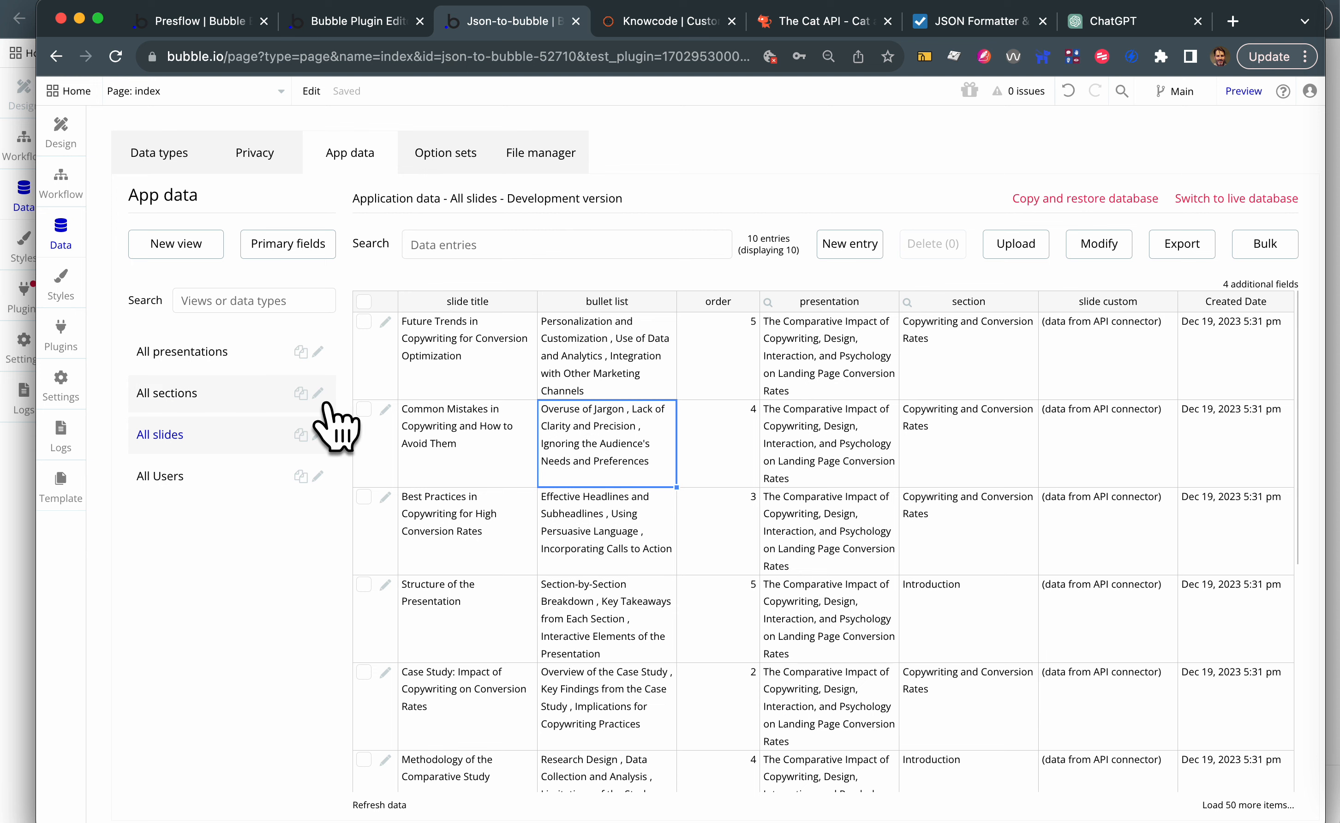
- Review the fields of the slide and section data types, including the slide custom field
{"action": "left_click", "coordinate": [164, 151]}
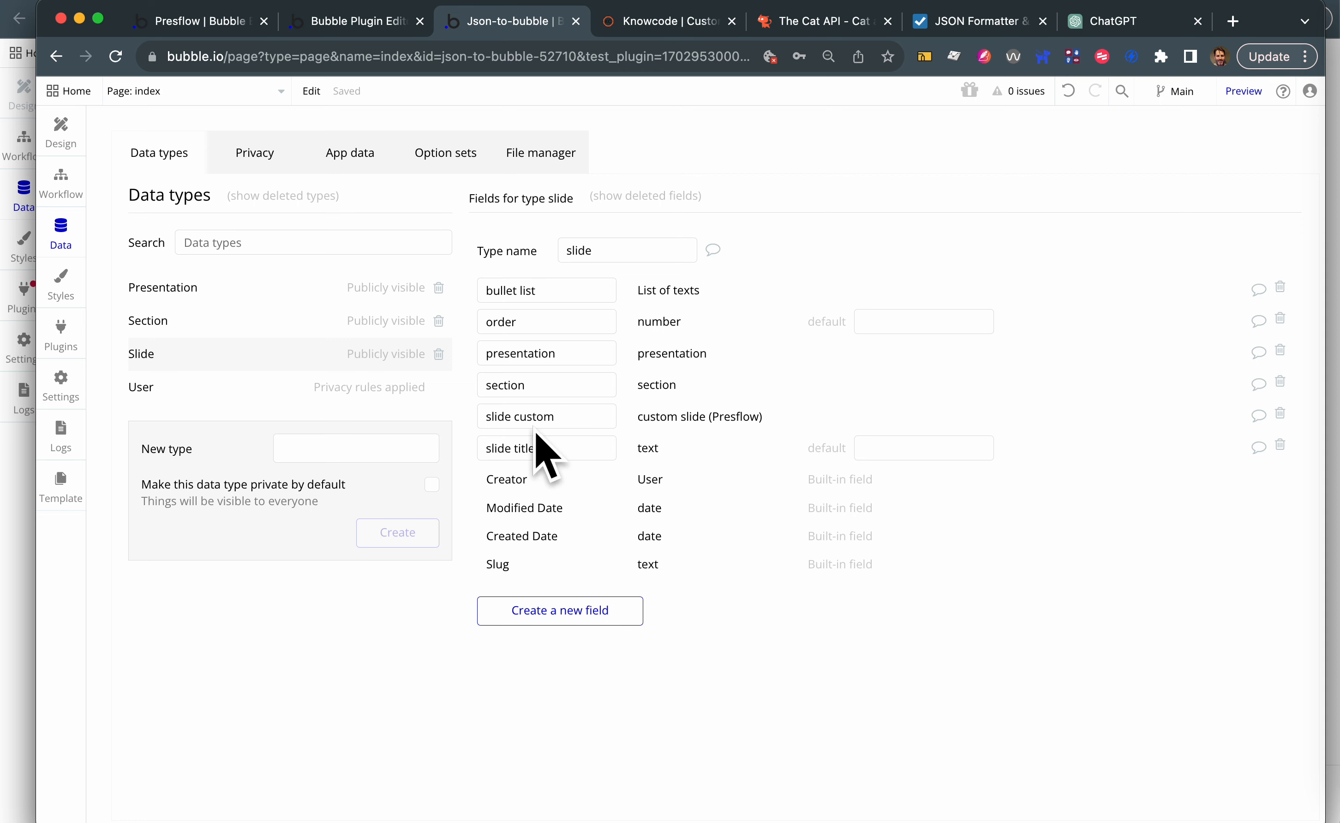
{"action": "left_click_drag", "start_coordinate": [554, 418], "coordinate": [455, 386]}
{"action": "left_click_drag", "start_coordinate": [556, 421], "coordinate": [487, 418]}
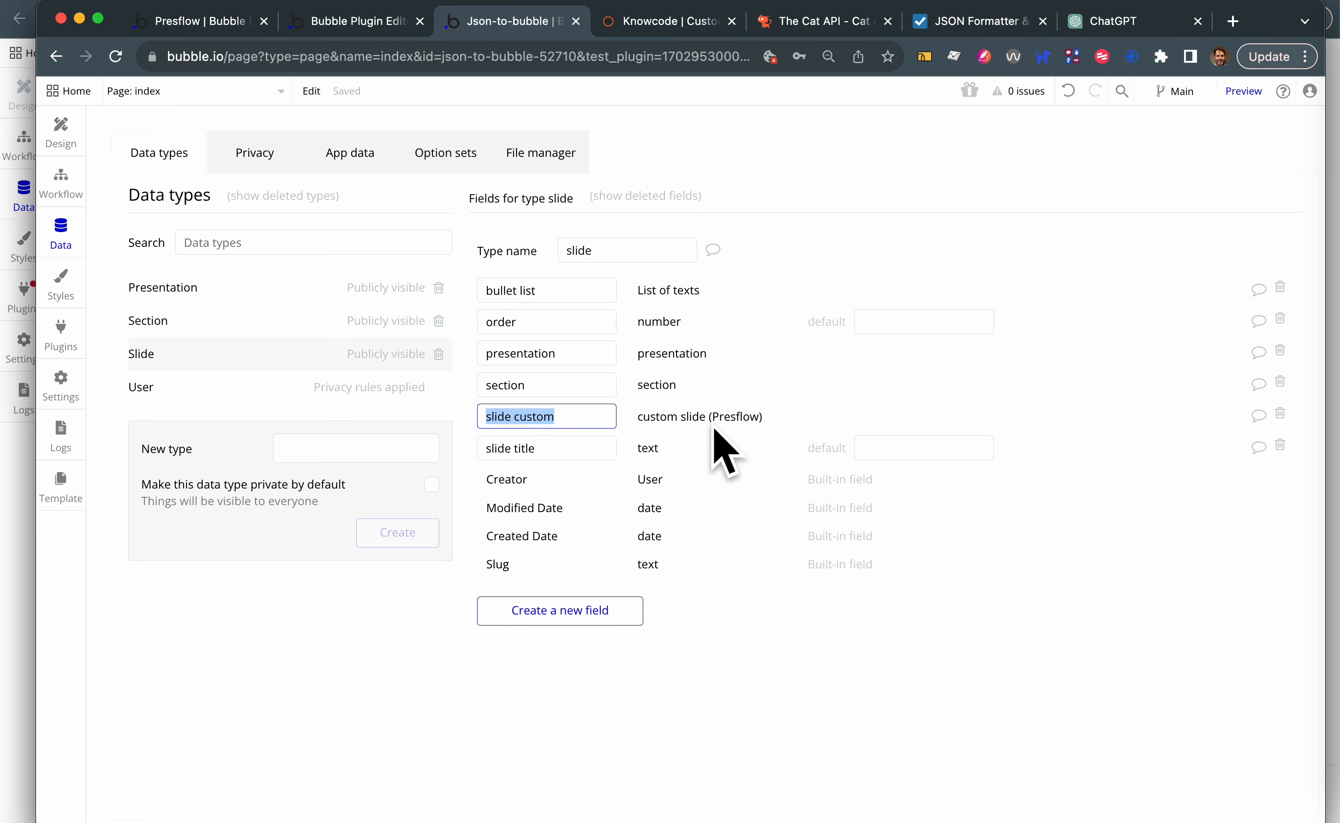
{"action": "left_click", "coordinate": [198, 322]}
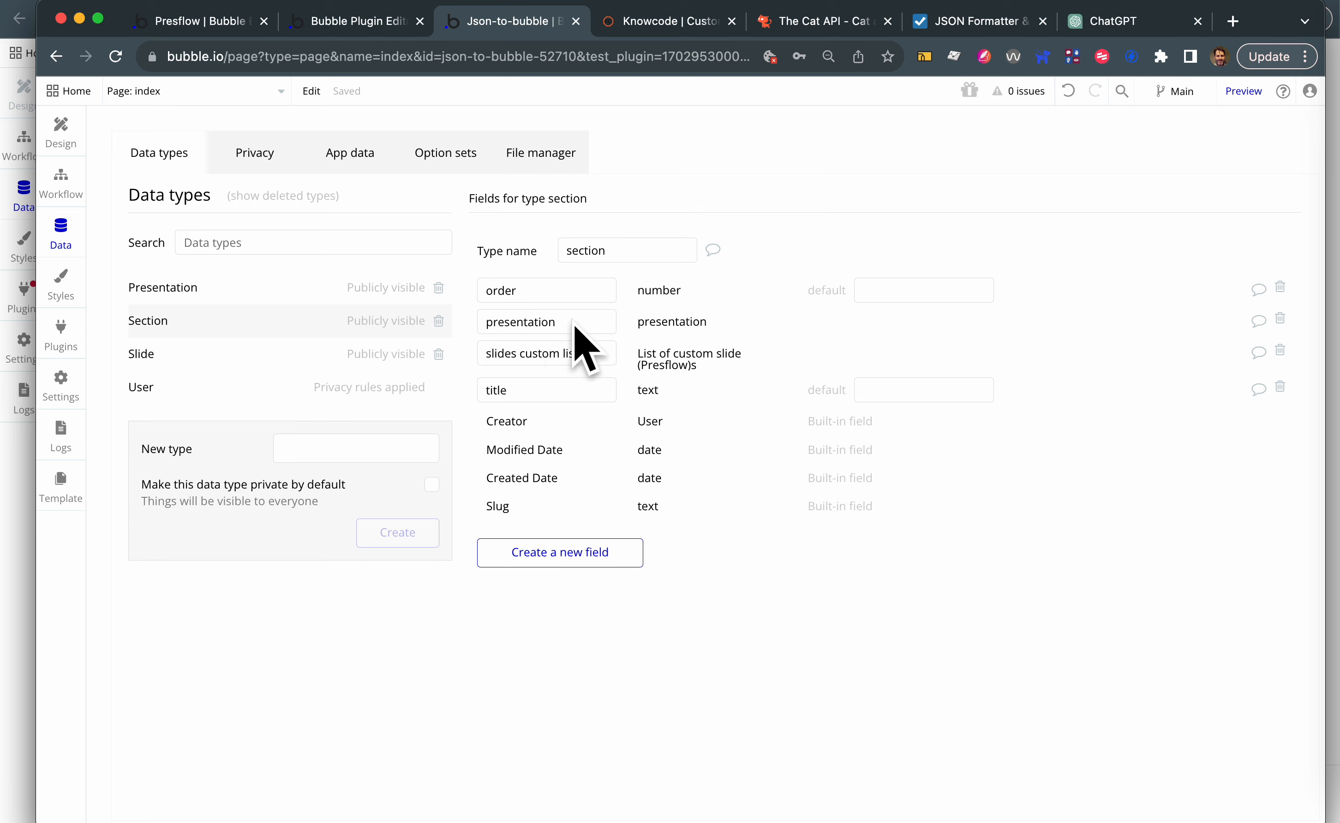
- Rename the section list field of the presentation data type to "section custom list"
{"action": "left_click", "coordinate": [190, 292]}
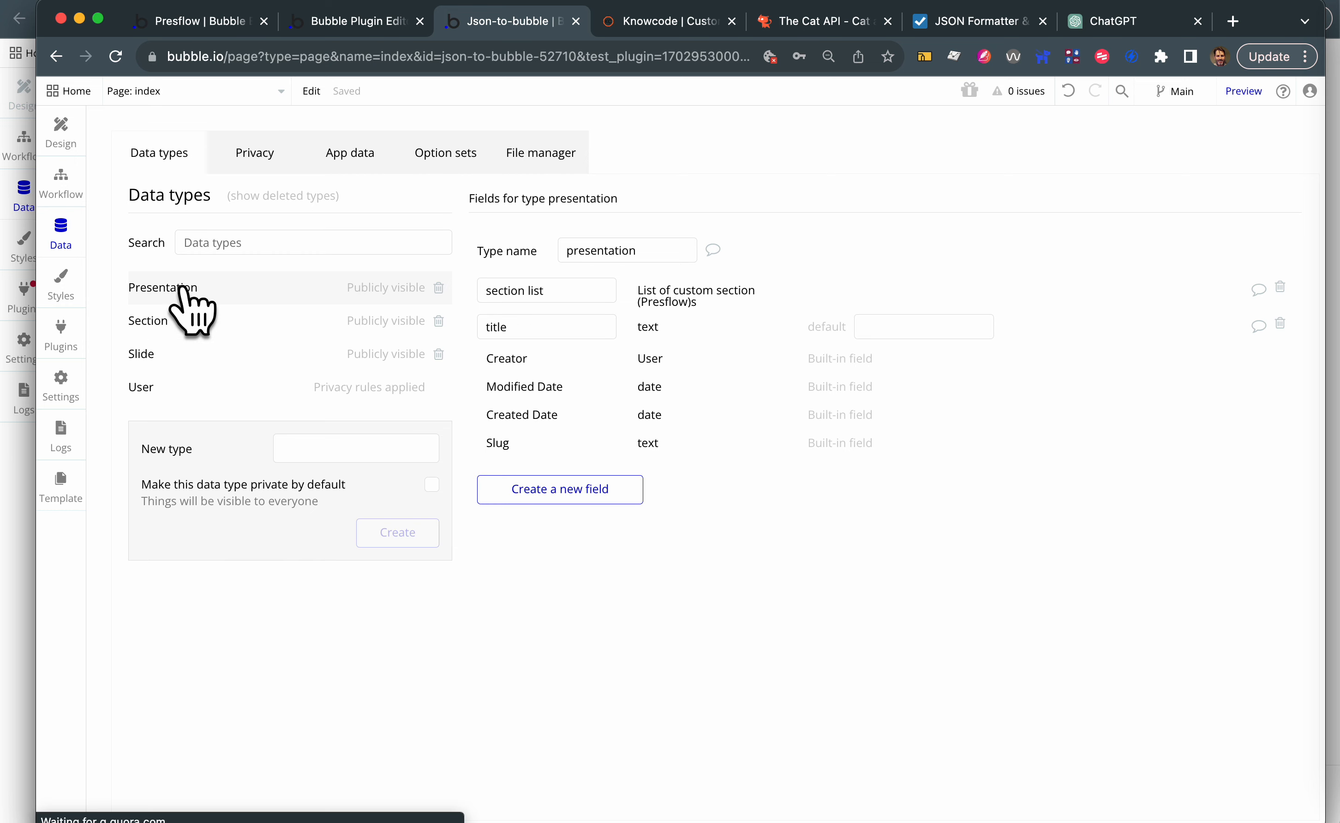
{"action": "left_click", "coordinate": [525, 292]}
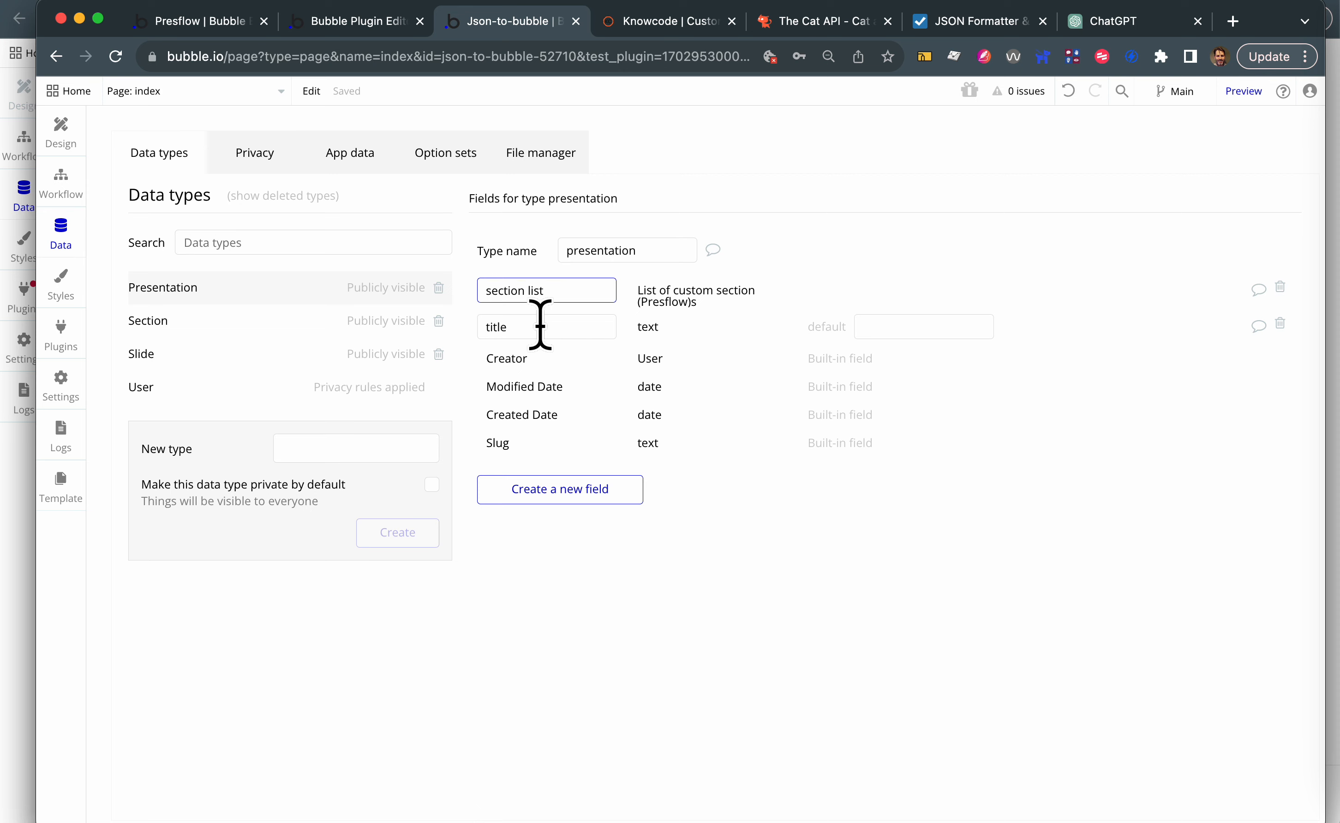
{"action": "type", "text": "custom"}
{"action": "left_click_drag", "start_coordinate": [568, 300], "coordinate": [583, 346]}
{"action": "left_click", "coordinate": [844, 283]}
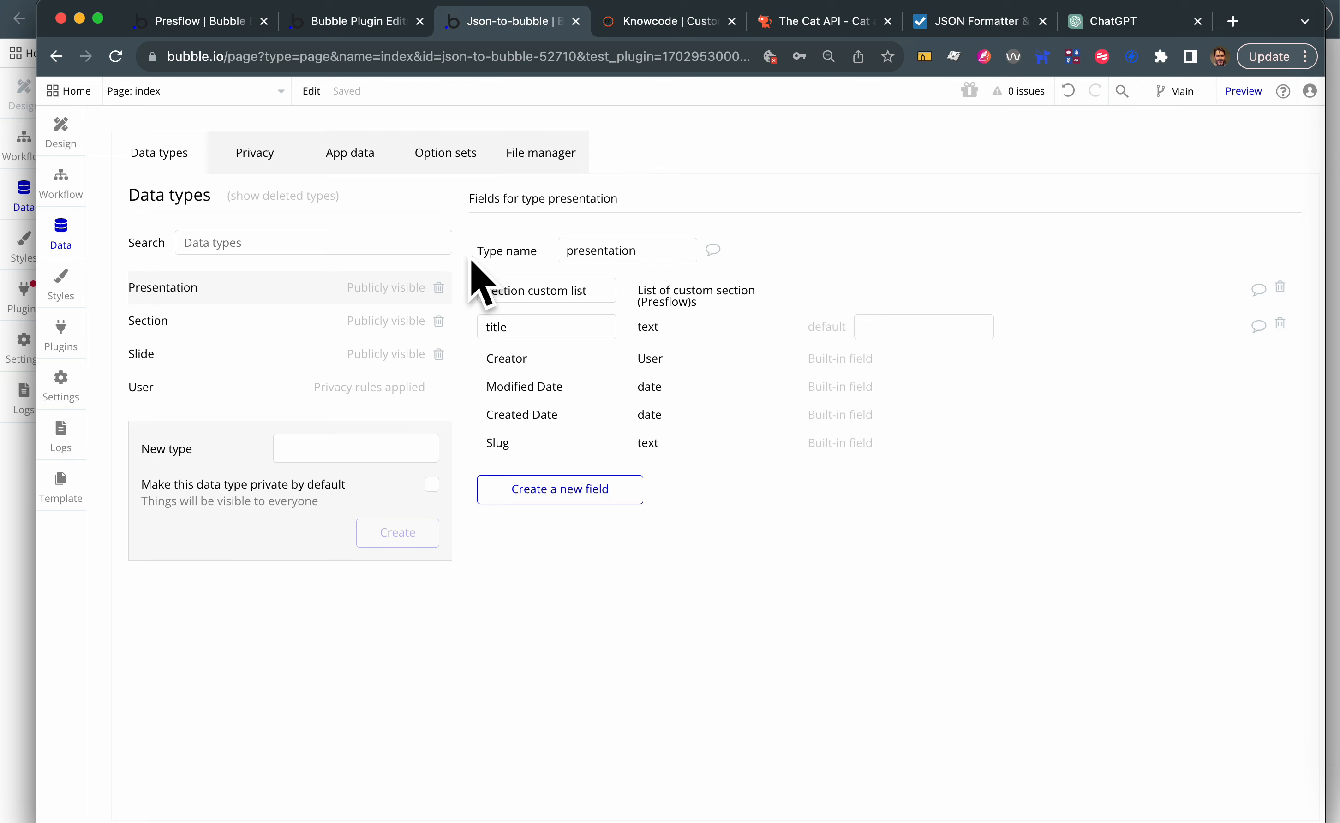
- Check the presentation records' section custom list value in the app data, plus the section and slide records
{"action": "left_click", "coordinate": [363, 158]}
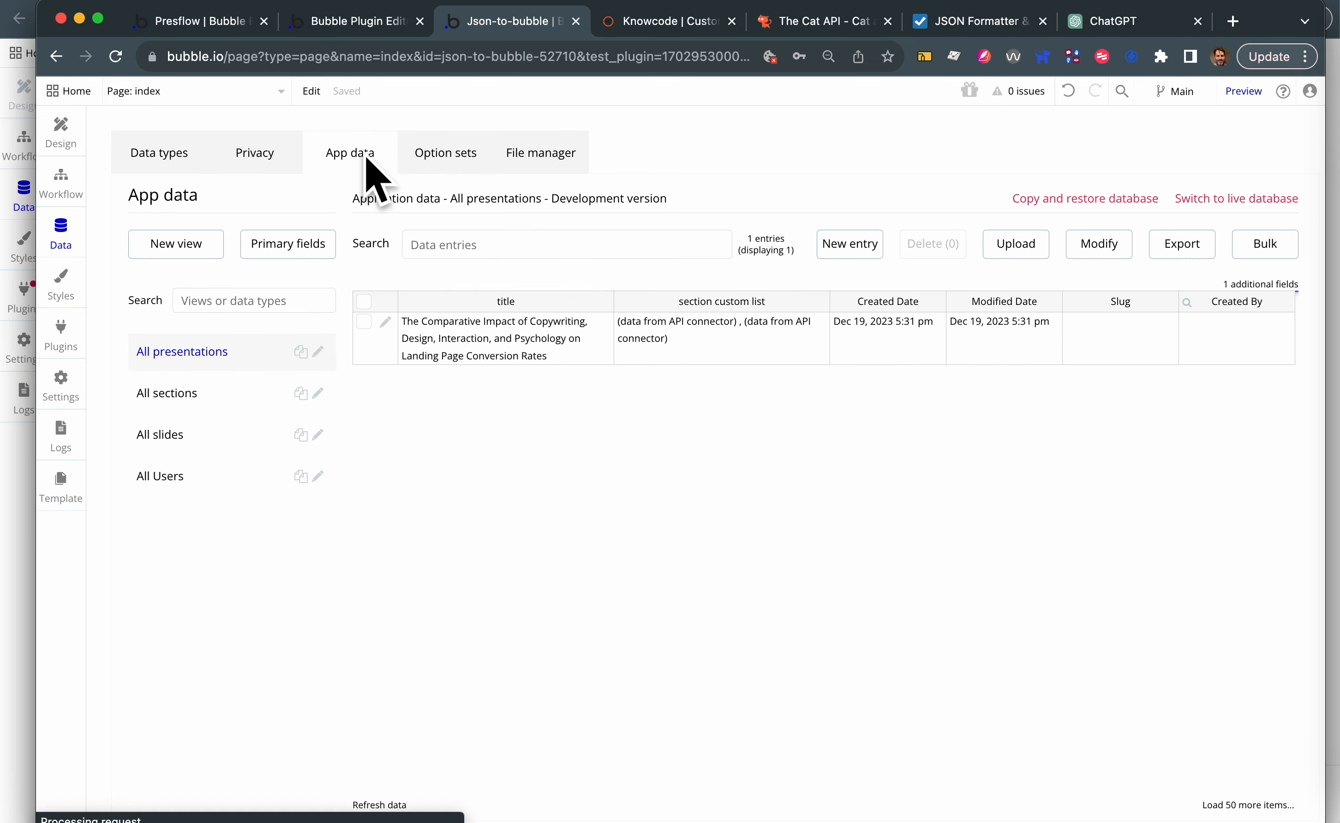
{"action": "left_click", "coordinate": [694, 339]}
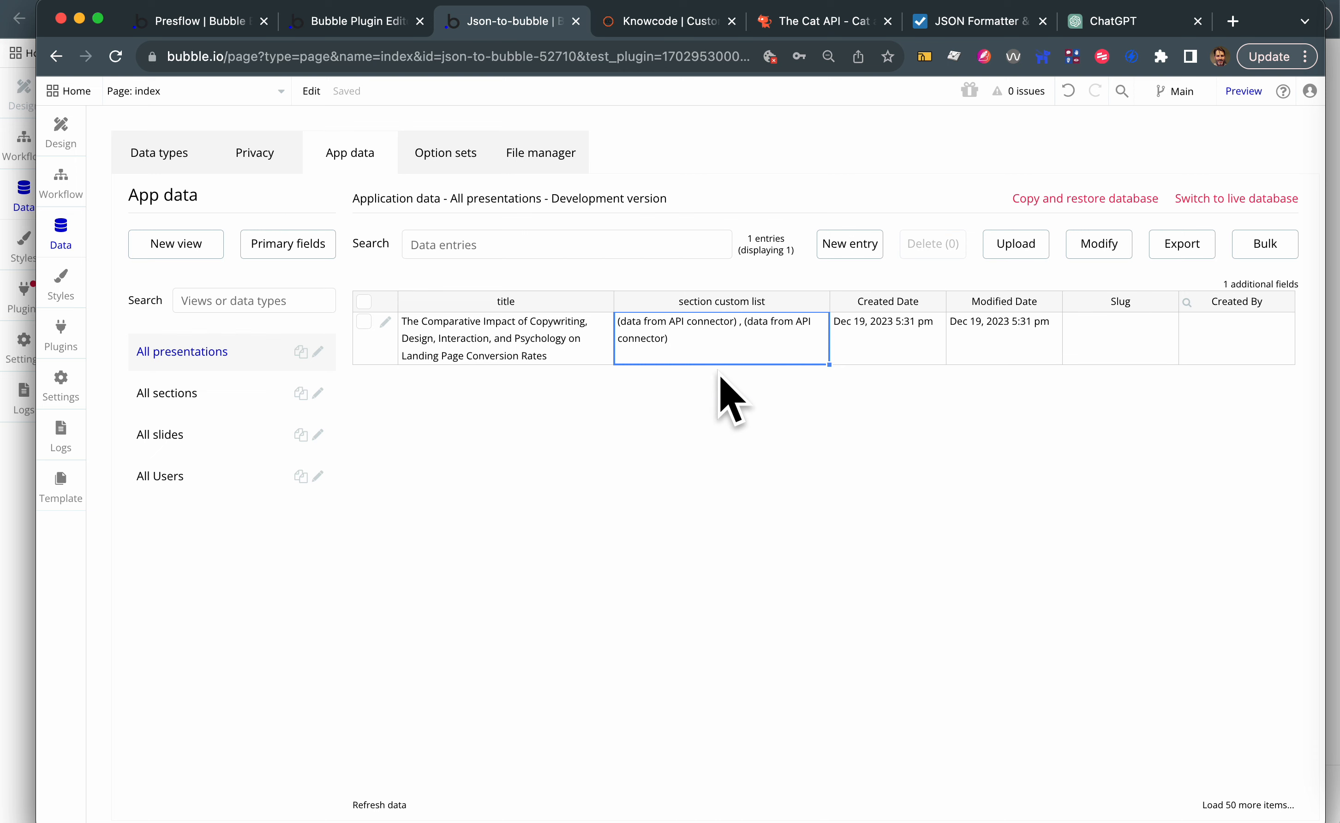
{"action": "left_click", "coordinate": [187, 393]}
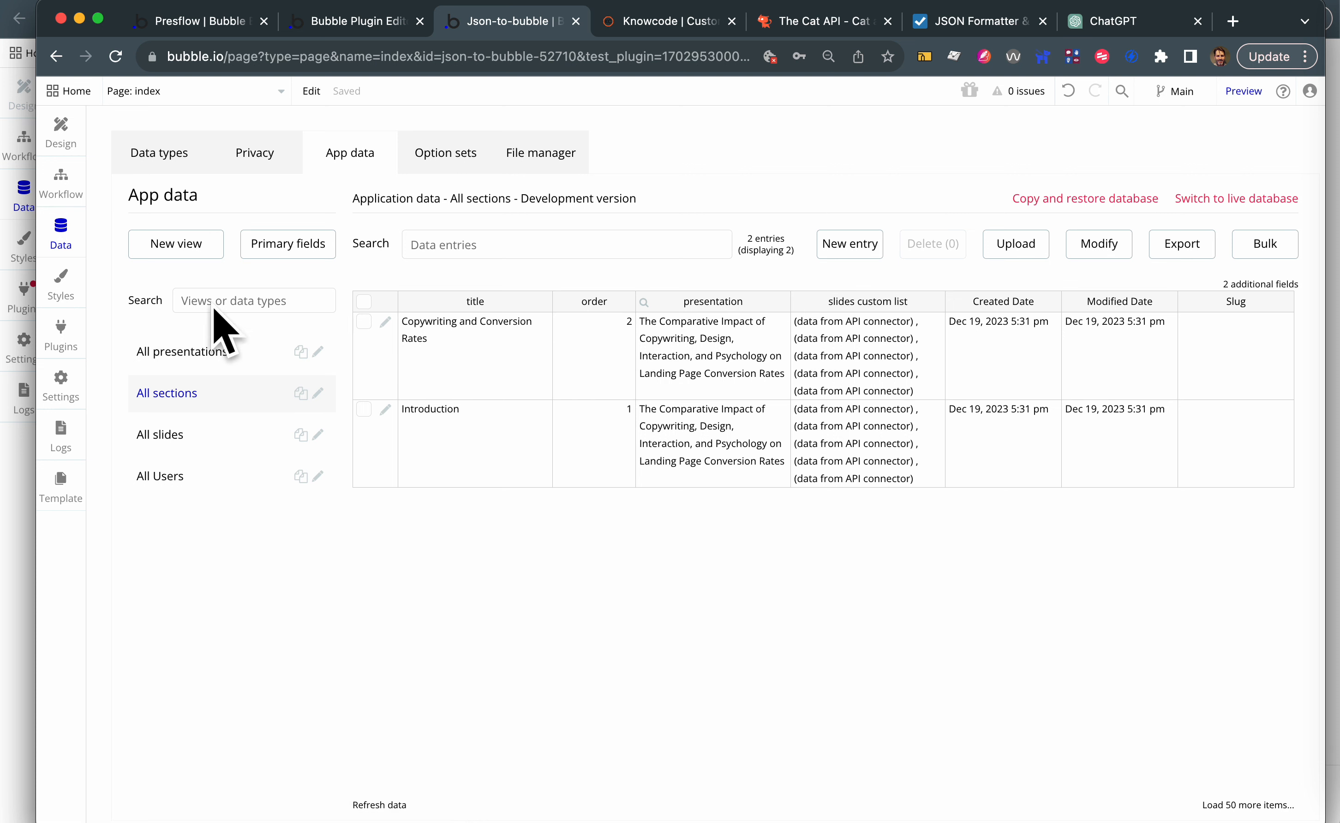
{"action": "left_click", "coordinate": [154, 435]}
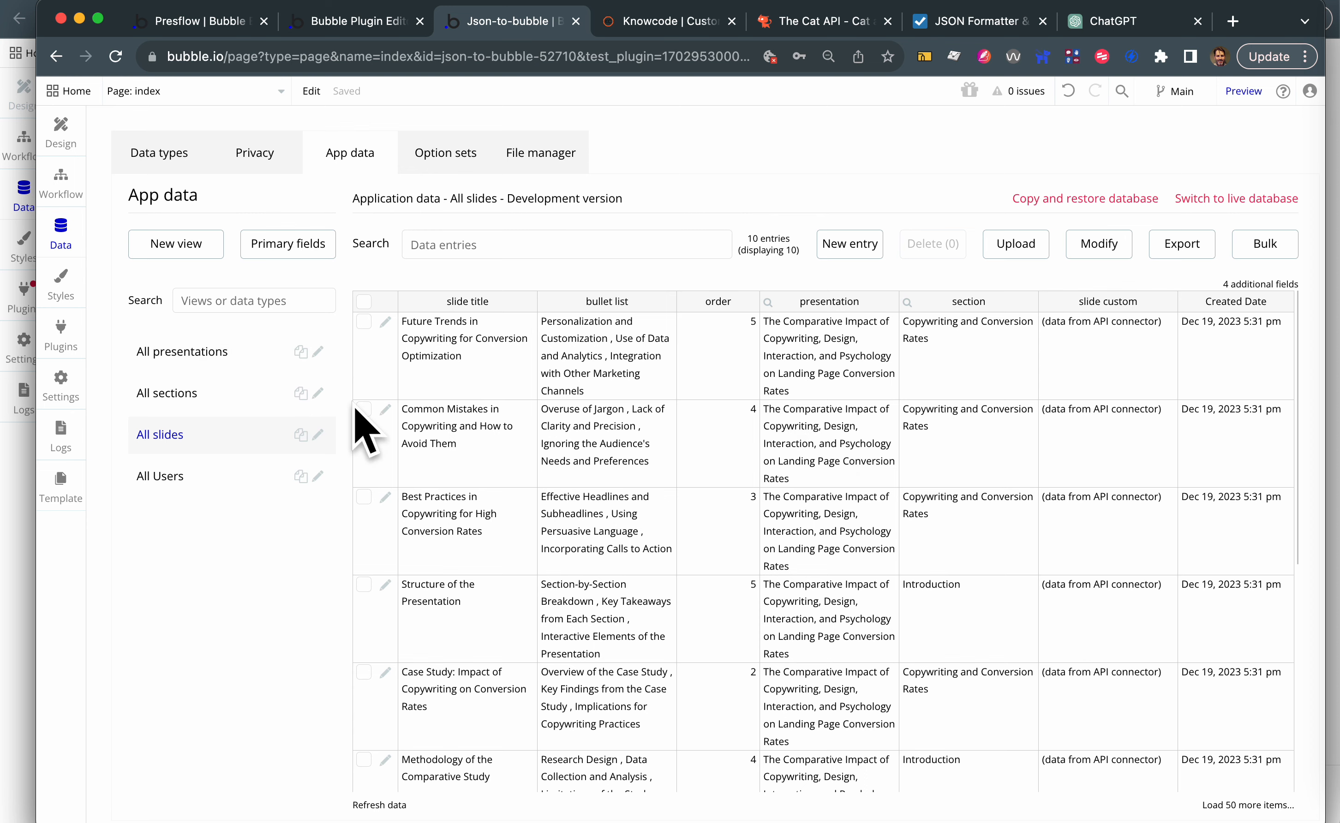
- Return to the Knowcode demo page, refresh it, and insert an X before the opening brace of the JSON input
{"action": "left_click", "coordinate": [668, 22]}
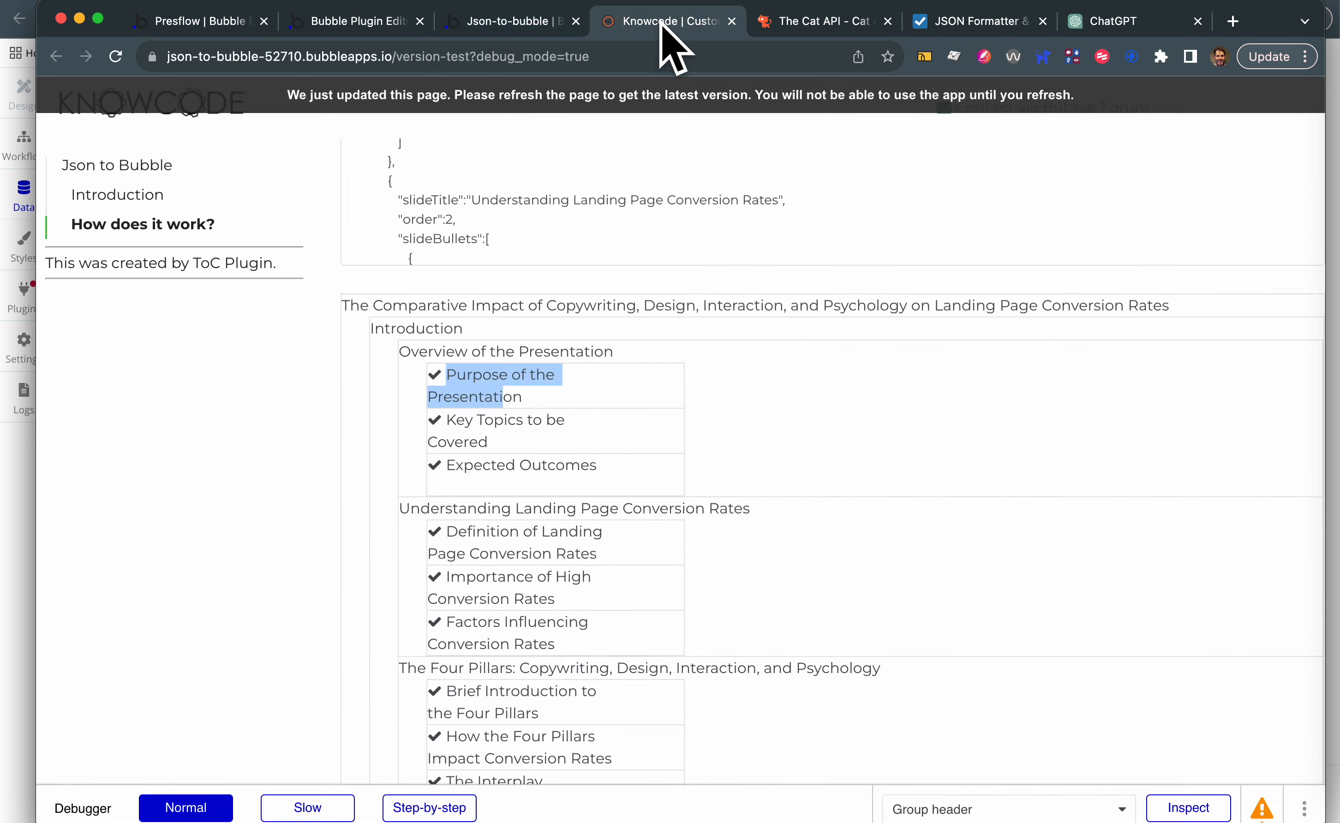
{"action": "left_click", "coordinate": [586, 105]}
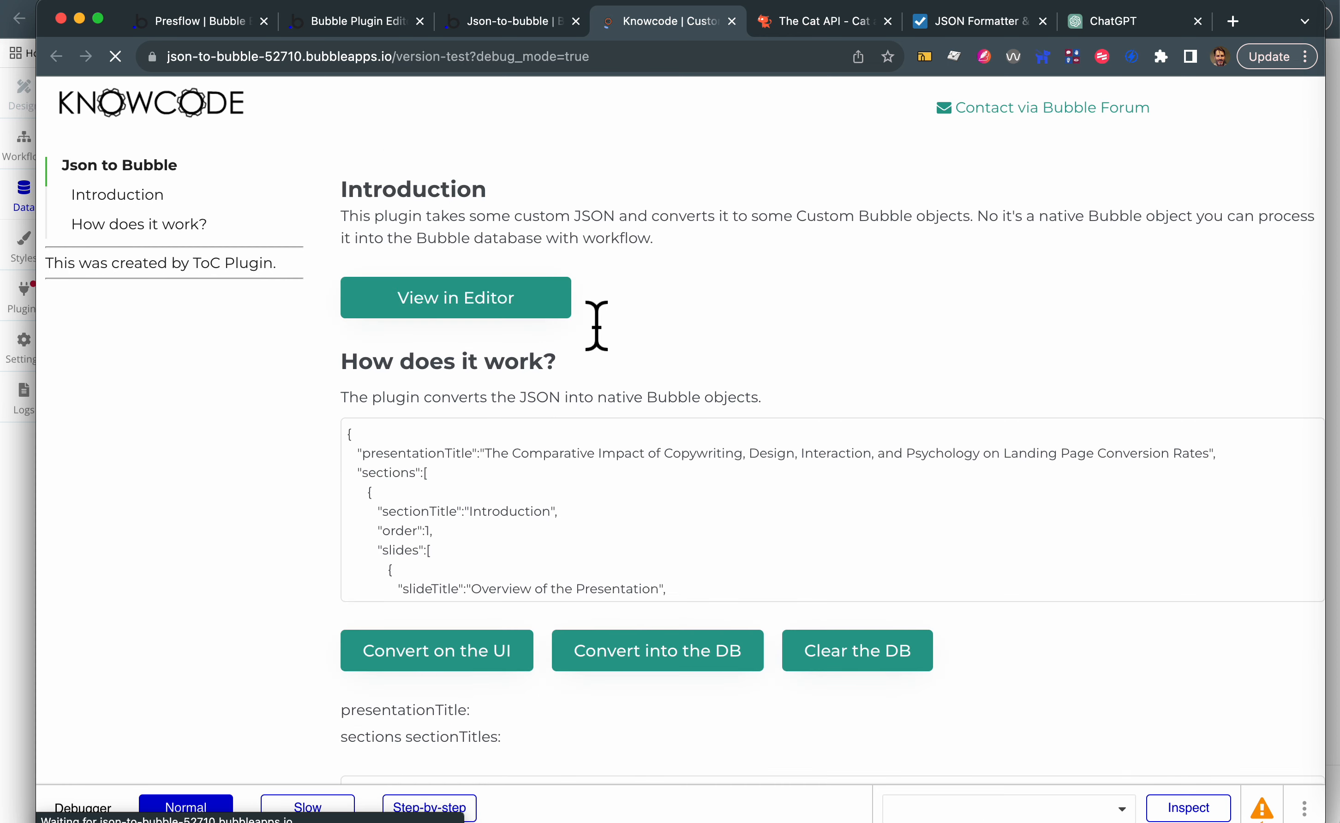
{"action": "scroll", "coordinate": [597, 326], "scroll_direction": "down", "scroll_amount": 4}
{"action": "left_click", "coordinate": [383, 254]}
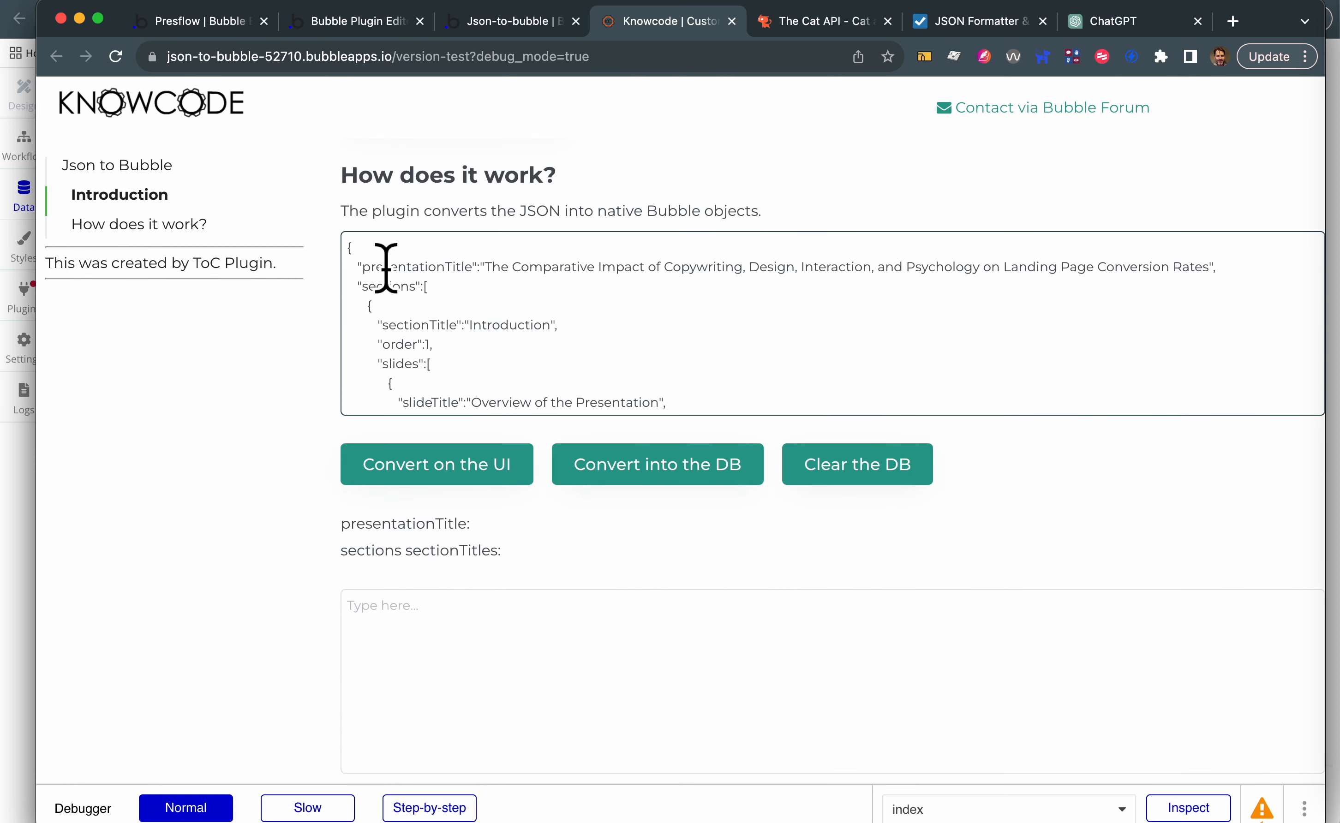
{"action": "type", "text": "X"}
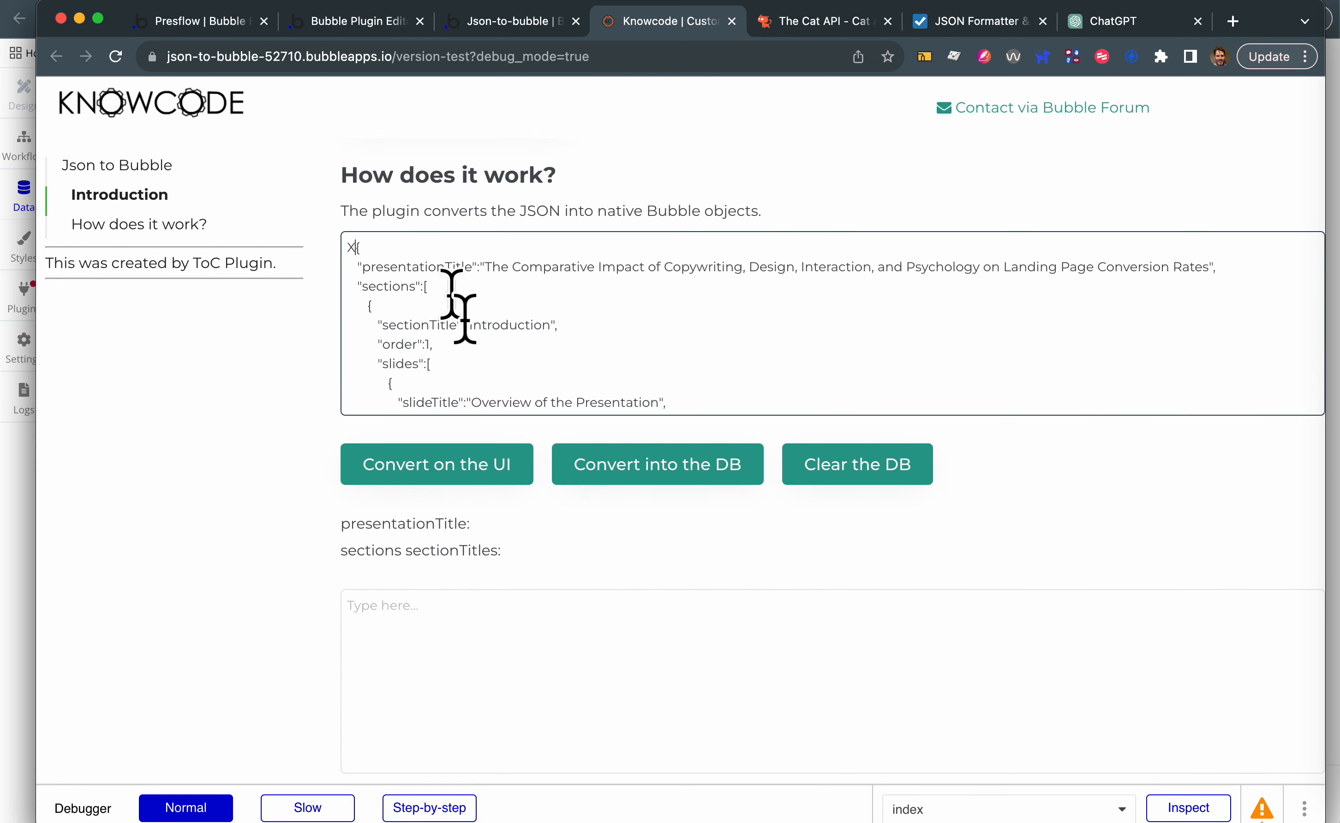
- Convert the malformed JSON on the UI and examine the error at the end of the output log
{"action": "left_click", "coordinate": [450, 469]}
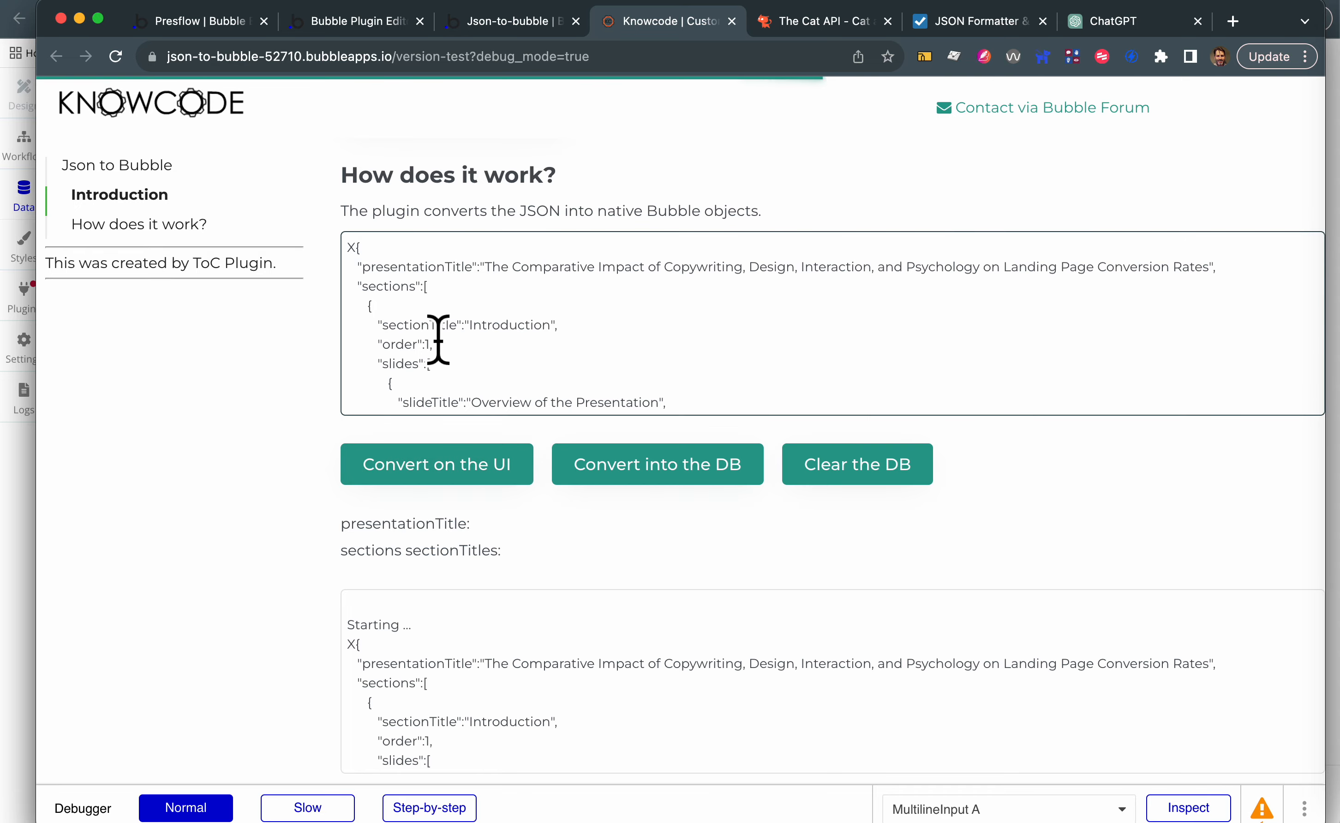
{"action": "left_click", "coordinate": [509, 713]}
{"action": "scroll", "coordinate": [520, 725], "scroll_direction": "down", "scroll_amount": 10}
{"action": "scroll", "coordinate": [520, 725], "scroll_direction": "down", "scroll_amount": 5}
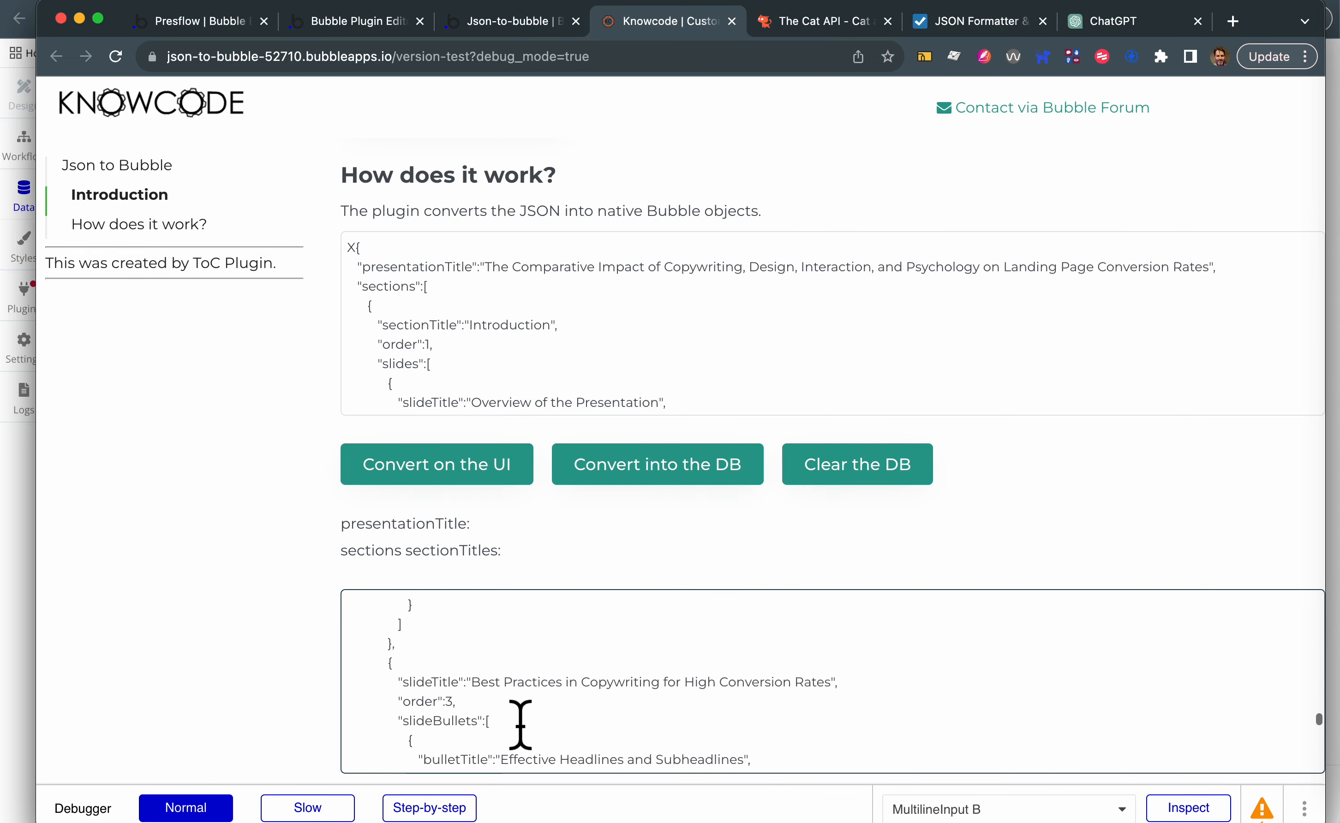
{"action": "left_click_drag", "start_coordinate": [471, 749], "coordinate": [560, 749]}
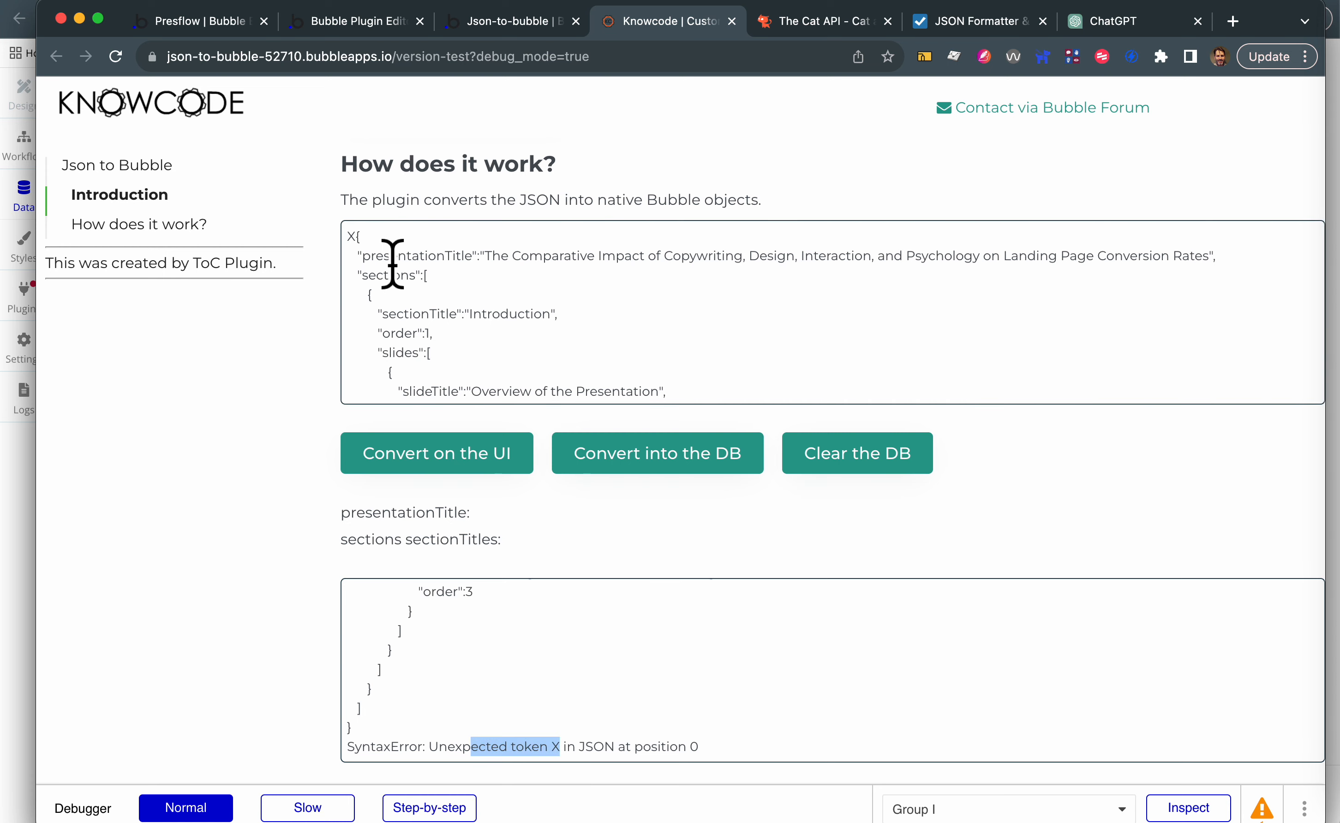
- Remove the X before the JSON input's opening brace and examine its presentationTitle, sections, sectionTitle, order and slides keys
{"action": "left_click", "coordinate": [351, 243]}
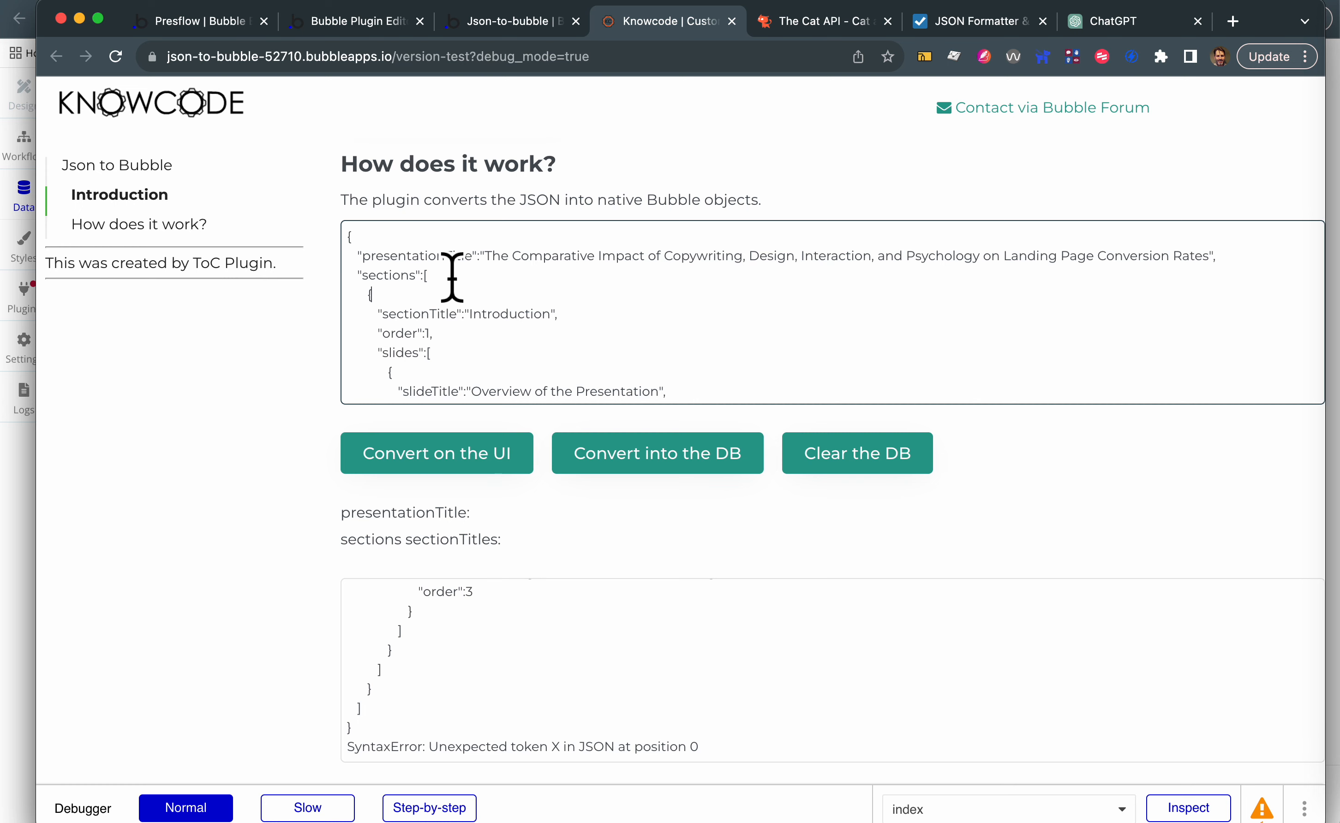
{"action": "double_click", "coordinate": [452, 258]}
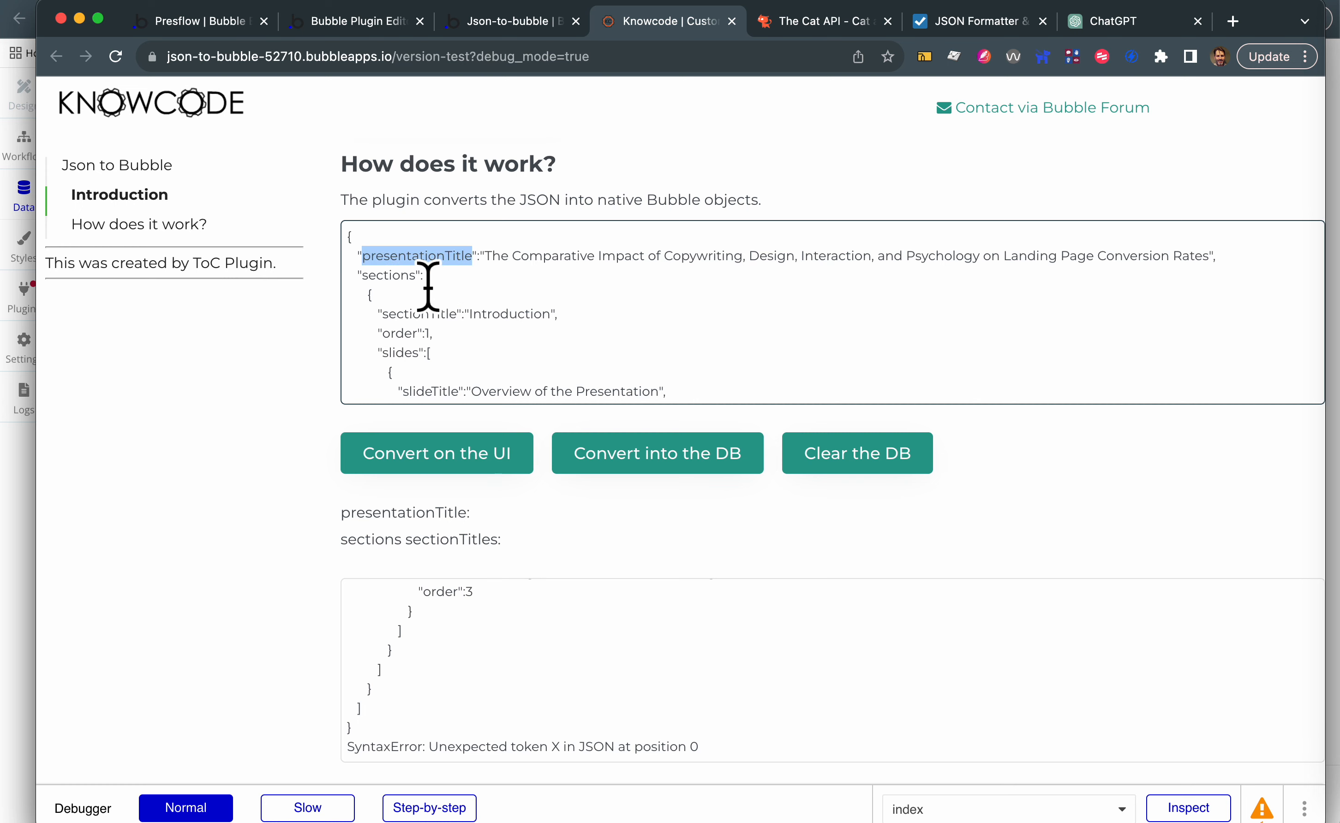
{"action": "double_click", "coordinate": [396, 278]}
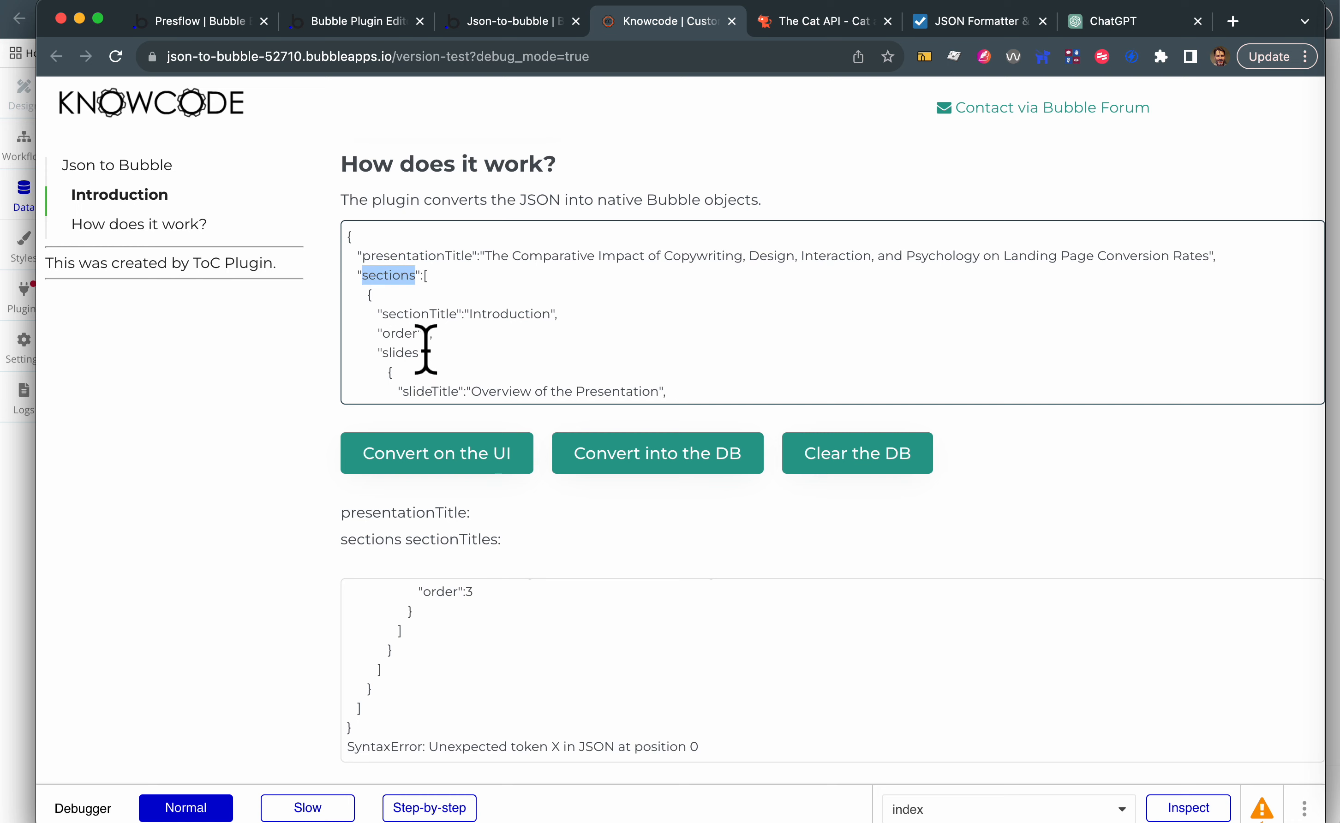
{"action": "double_click", "coordinate": [427, 318]}
{"action": "double_click", "coordinate": [400, 334]}
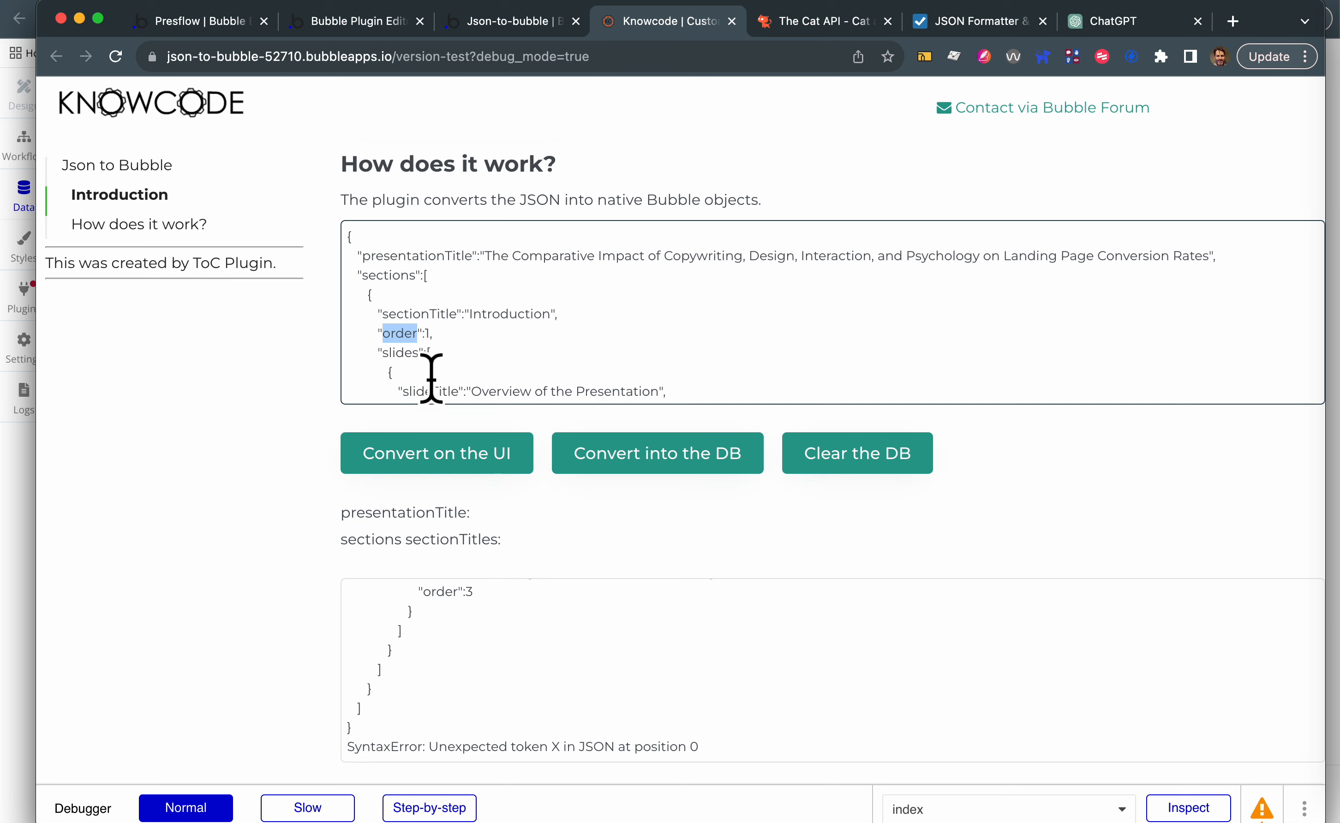
{"action": "double_click", "coordinate": [404, 354]}
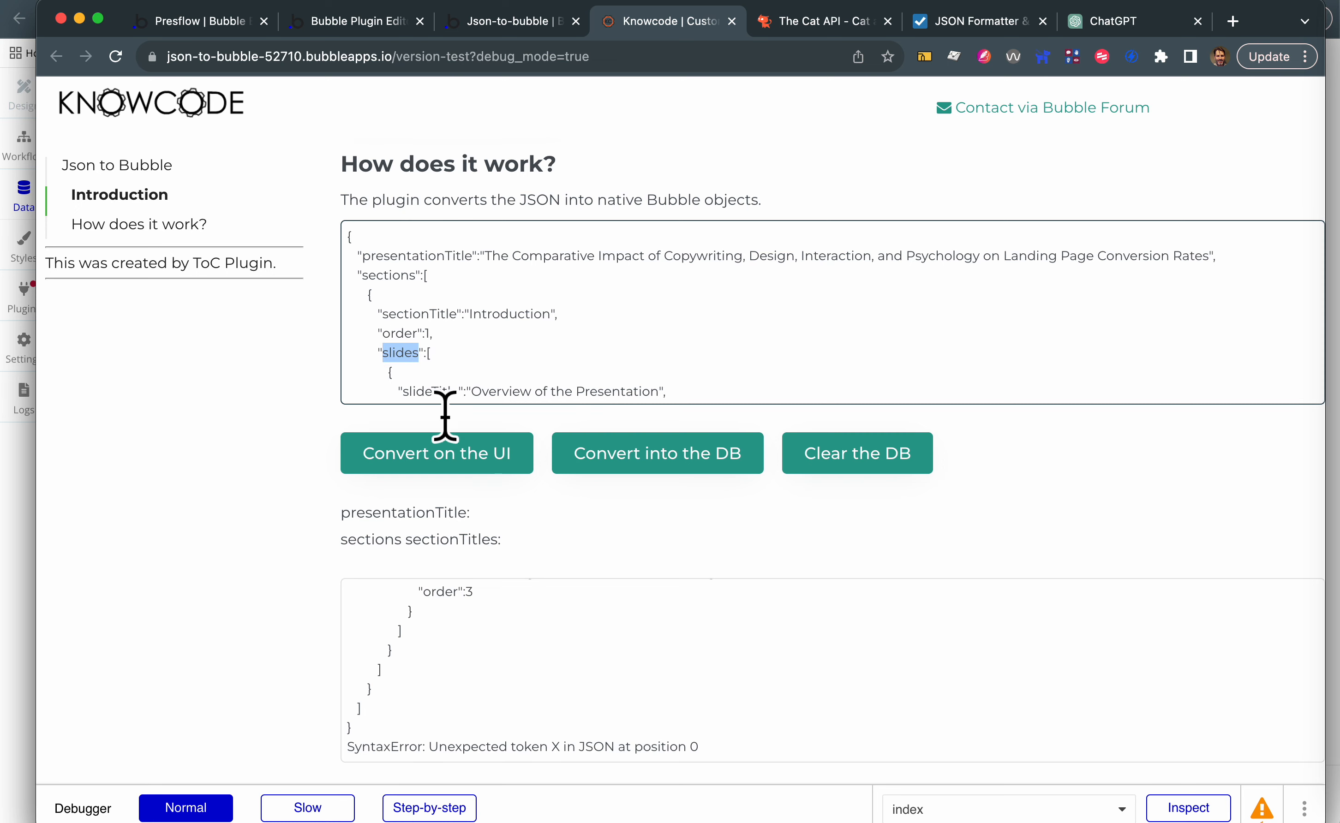
{"action": "double_click", "coordinate": [410, 257]}
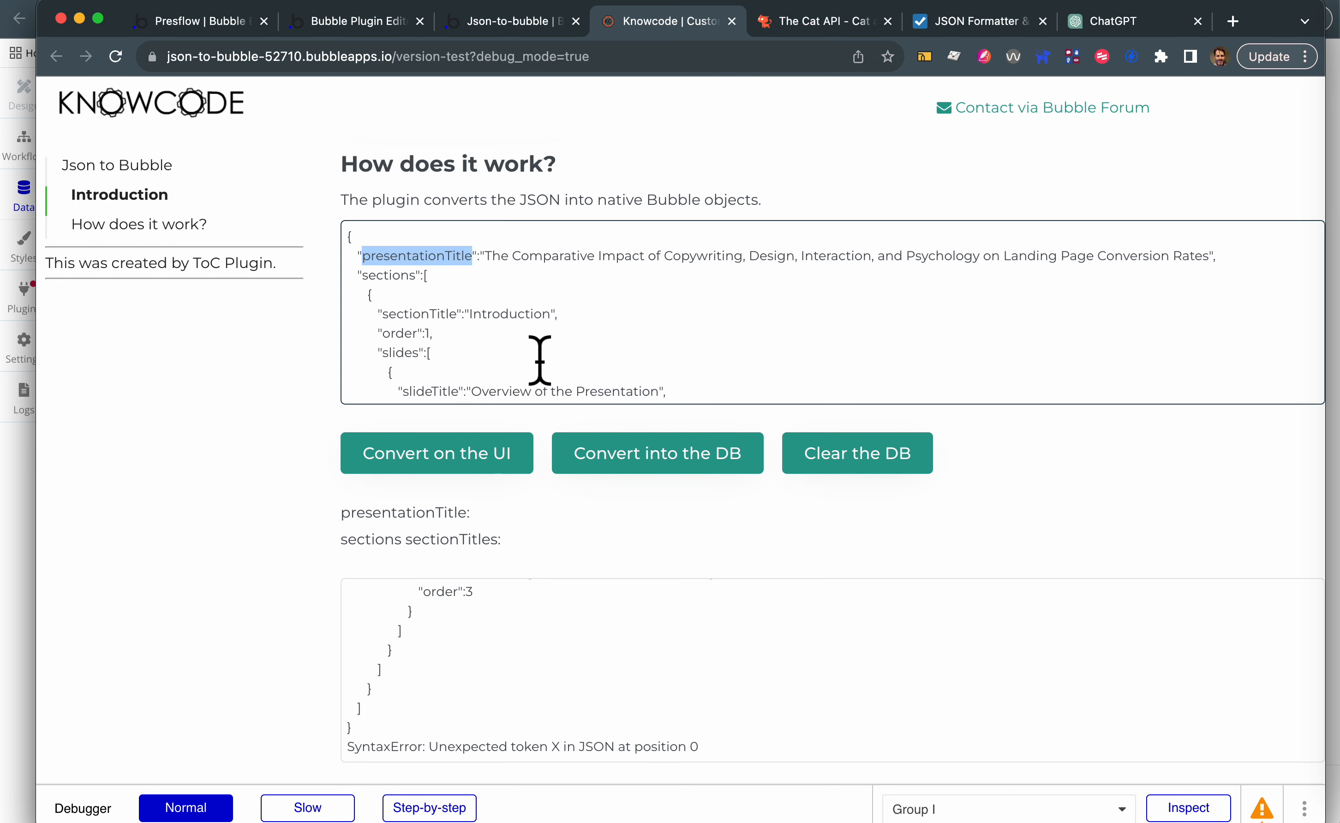
{"action": "scroll", "coordinate": [539, 361], "scroll_direction": "down", "scroll_amount": 4}
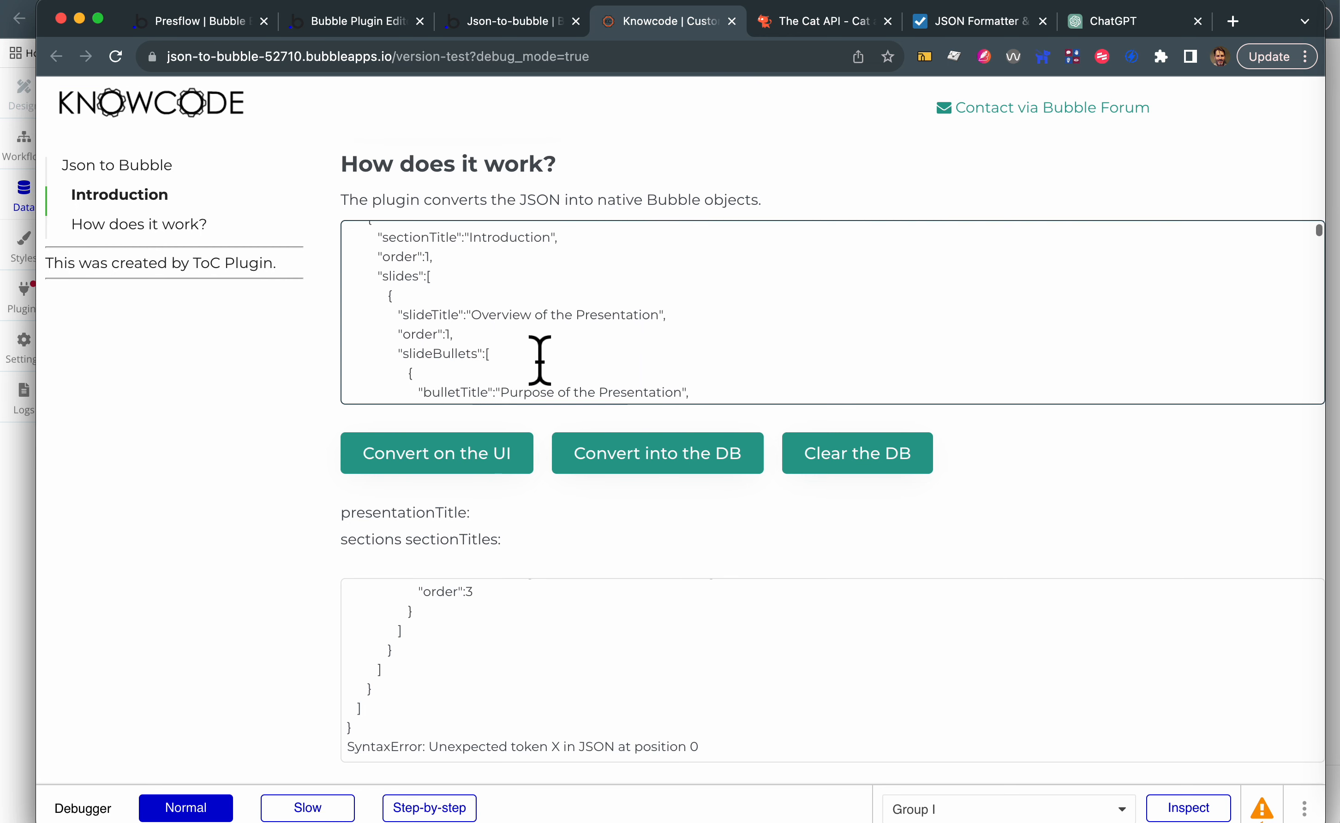
{"action": "scroll", "coordinate": [539, 360], "scroll_direction": "down", "scroll_amount": 2}
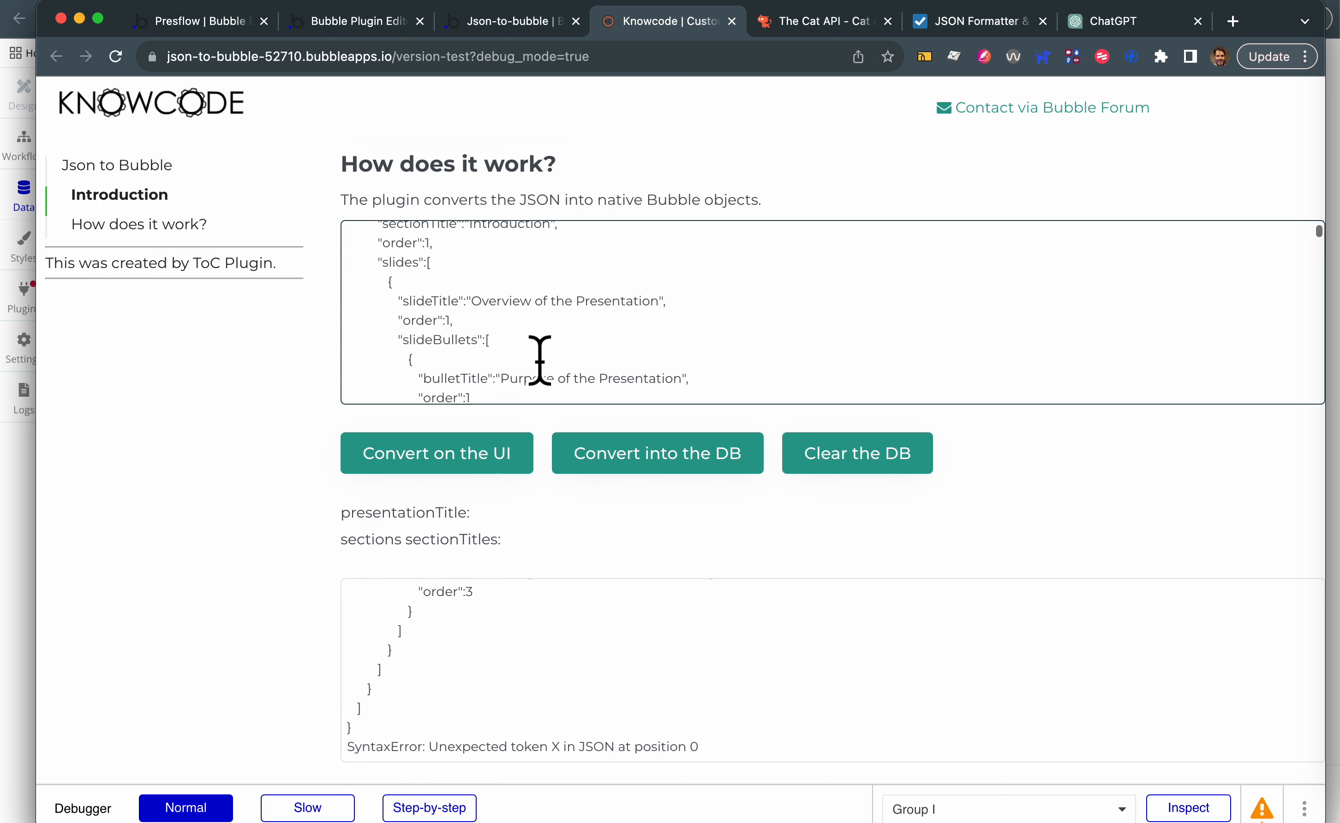
- Convert the corrected JSON on the UI and review the output beneath the conversion buttons
{"action": "left_click", "coordinate": [517, 453]}
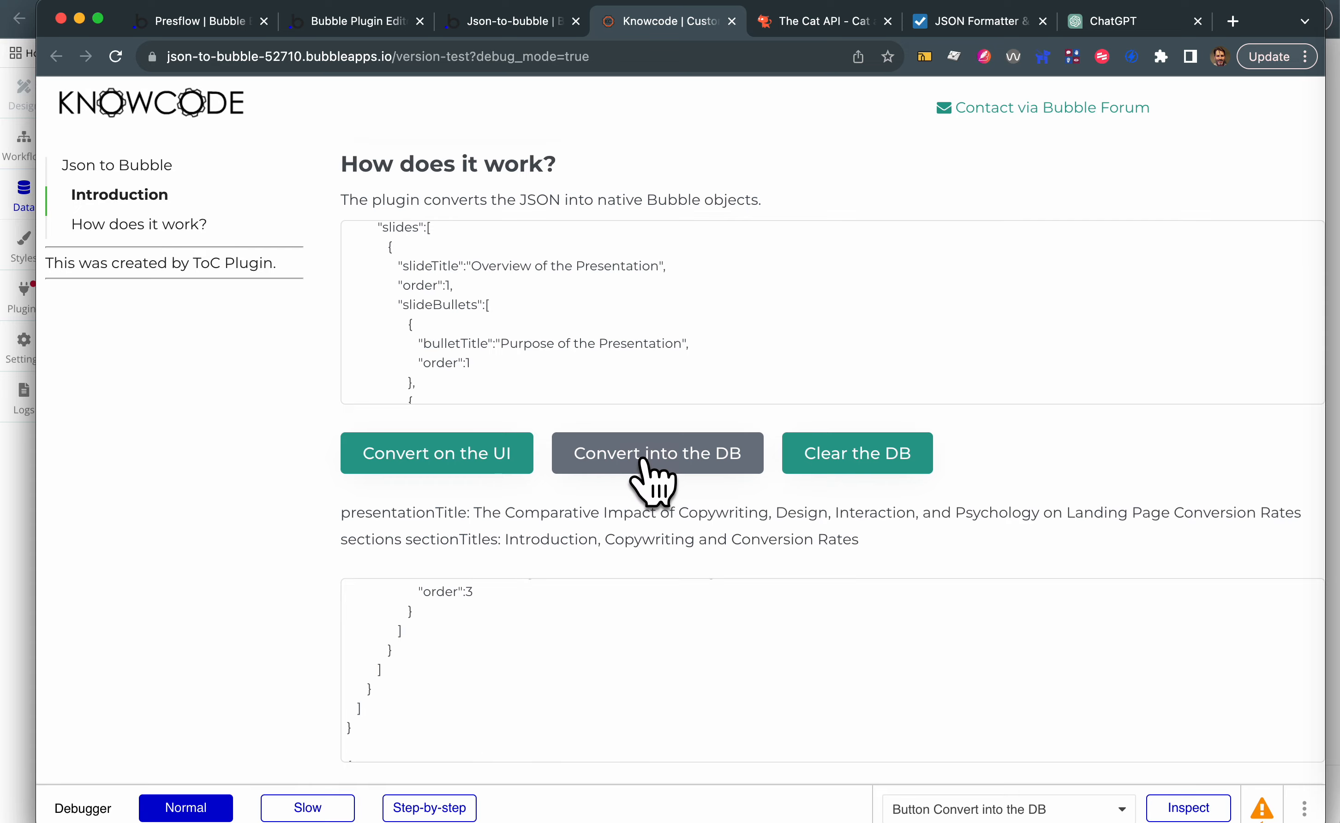
{"action": "scroll", "coordinate": [688, 528], "scroll_direction": "down", "scroll_amount": 3}
{"action": "scroll", "coordinate": [688, 512], "scroll_direction": "down", "scroll_amount": 3}
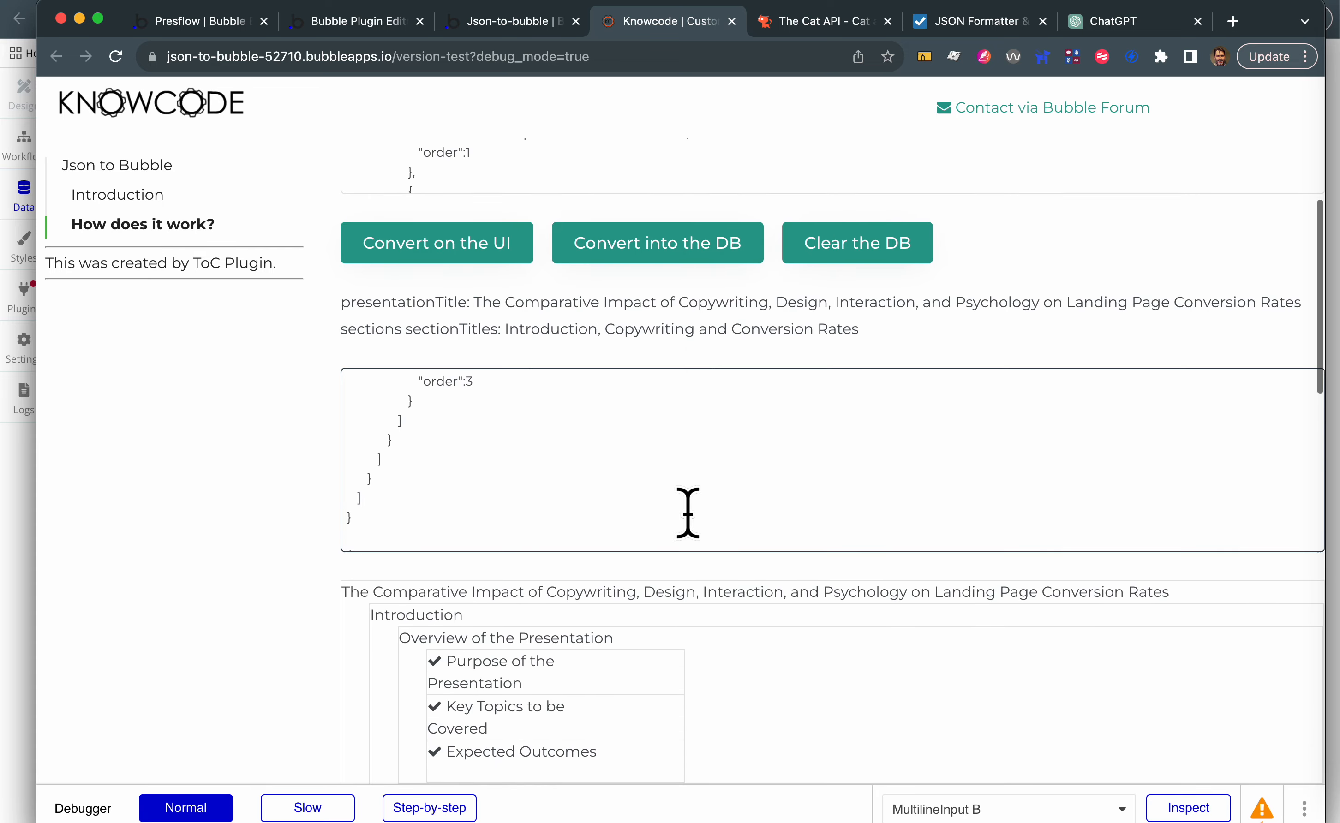
- Switch to the Bubble editor's design view and open the workflow of the Convert into the DB button
{"action": "left_click", "coordinate": [511, 21]}
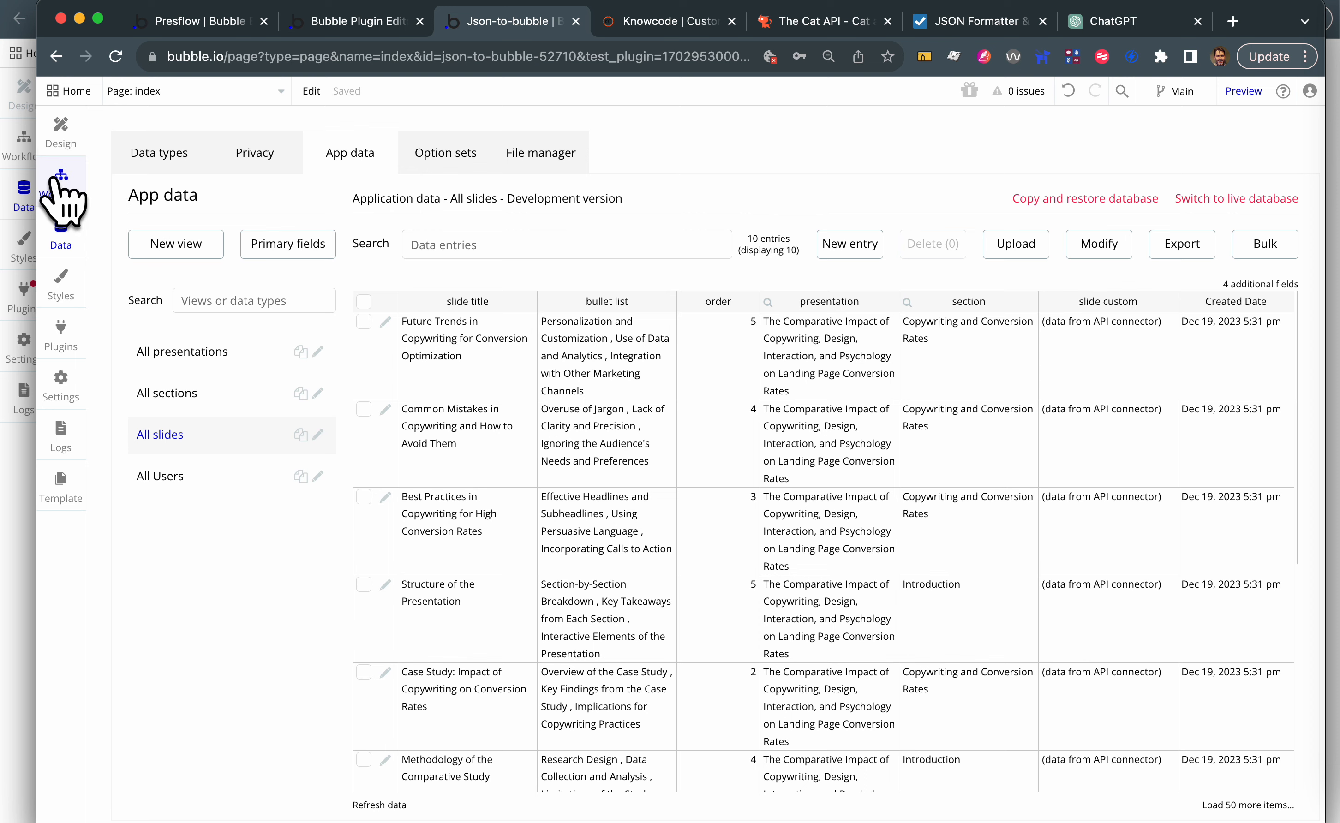
{"action": "left_click", "coordinate": [56, 130]}
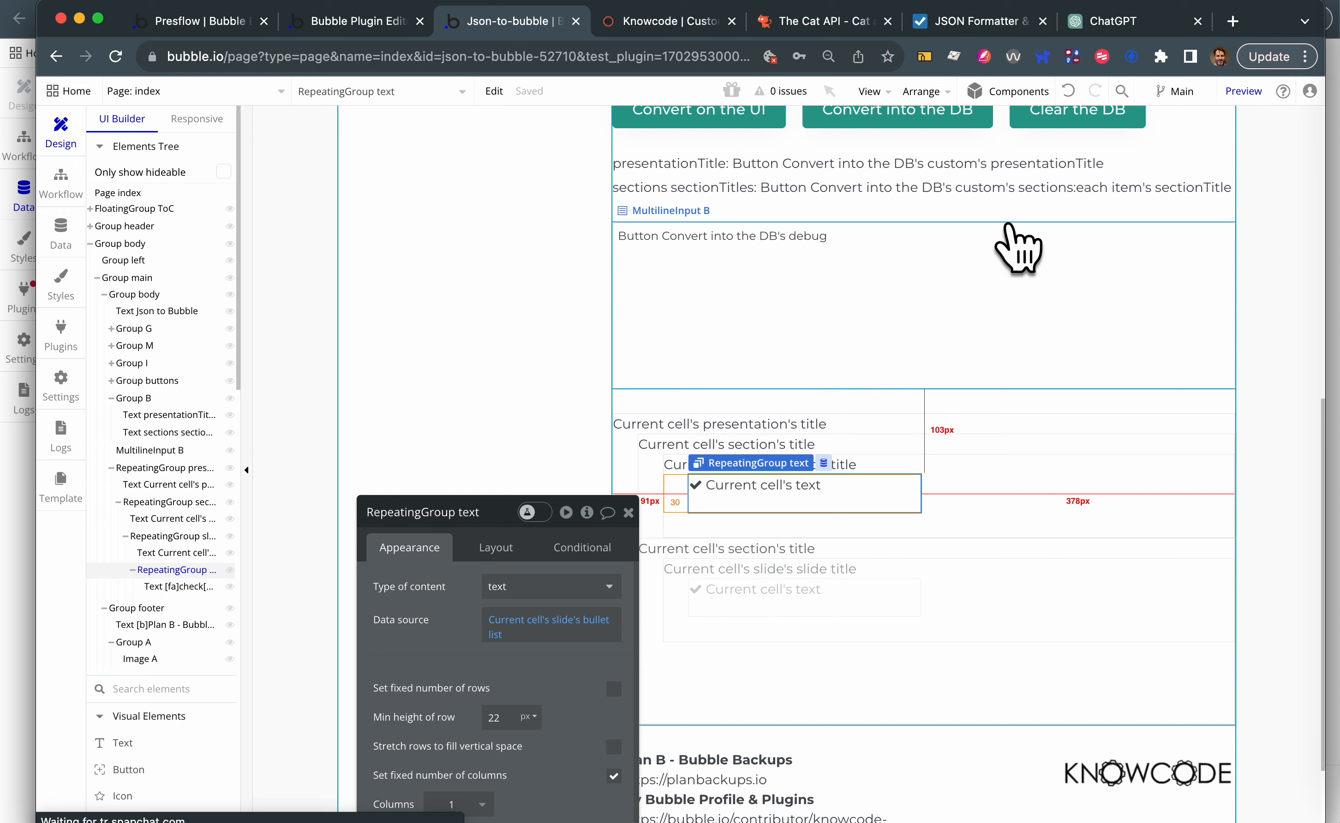
{"action": "scroll", "coordinate": [942, 171], "scroll_direction": "up", "scroll_amount": 1}
{"action": "left_click", "coordinate": [905, 201]}
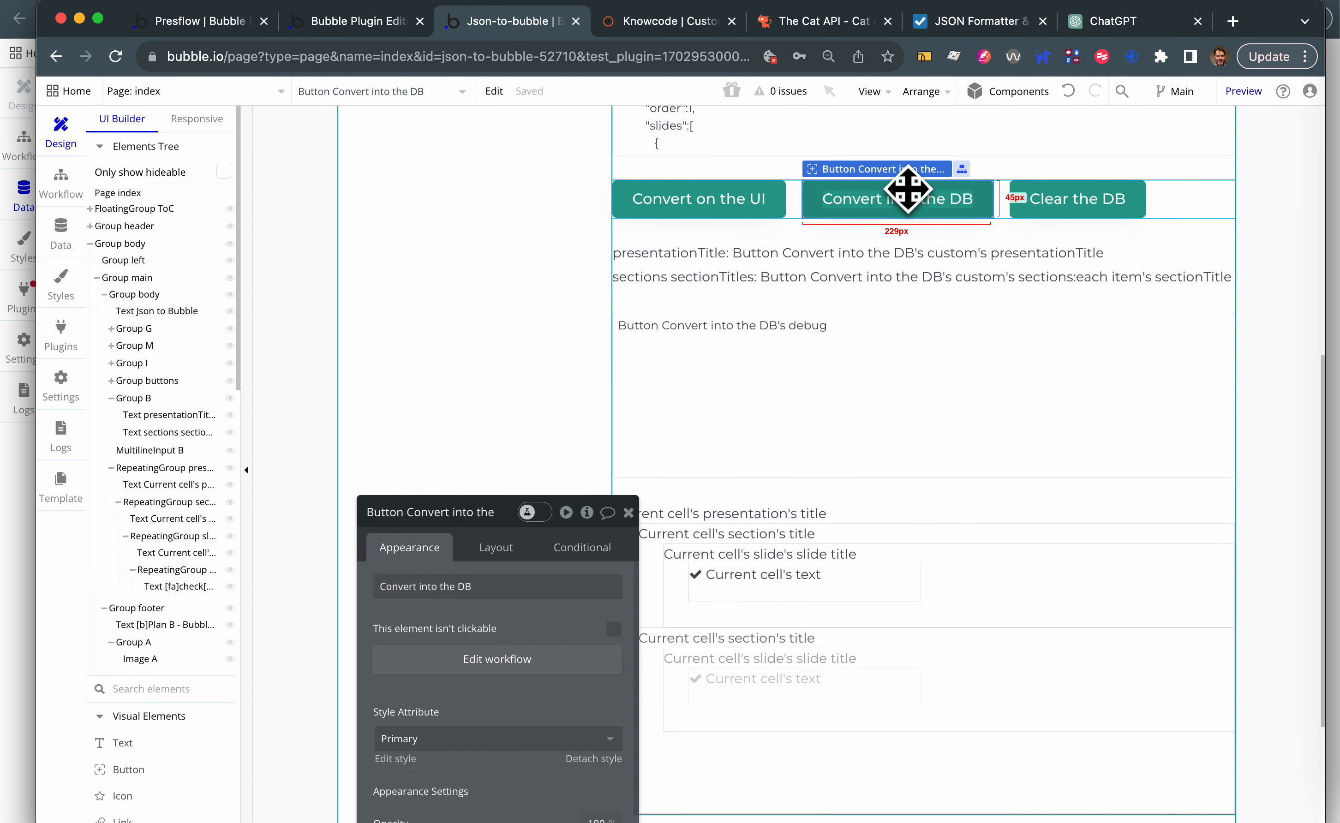
{"action": "right_click", "coordinate": [906, 190]}
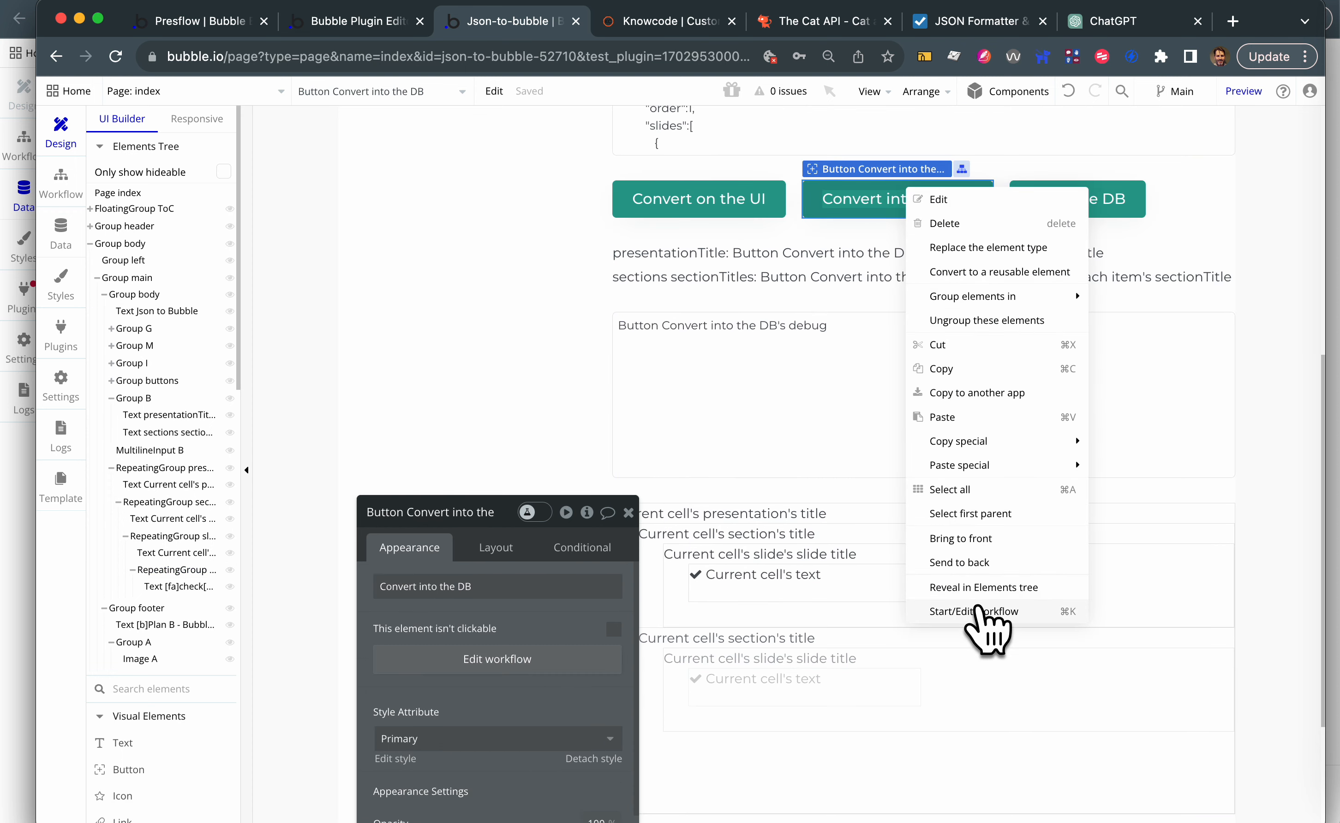
{"action": "left_click", "coordinate": [979, 610]}
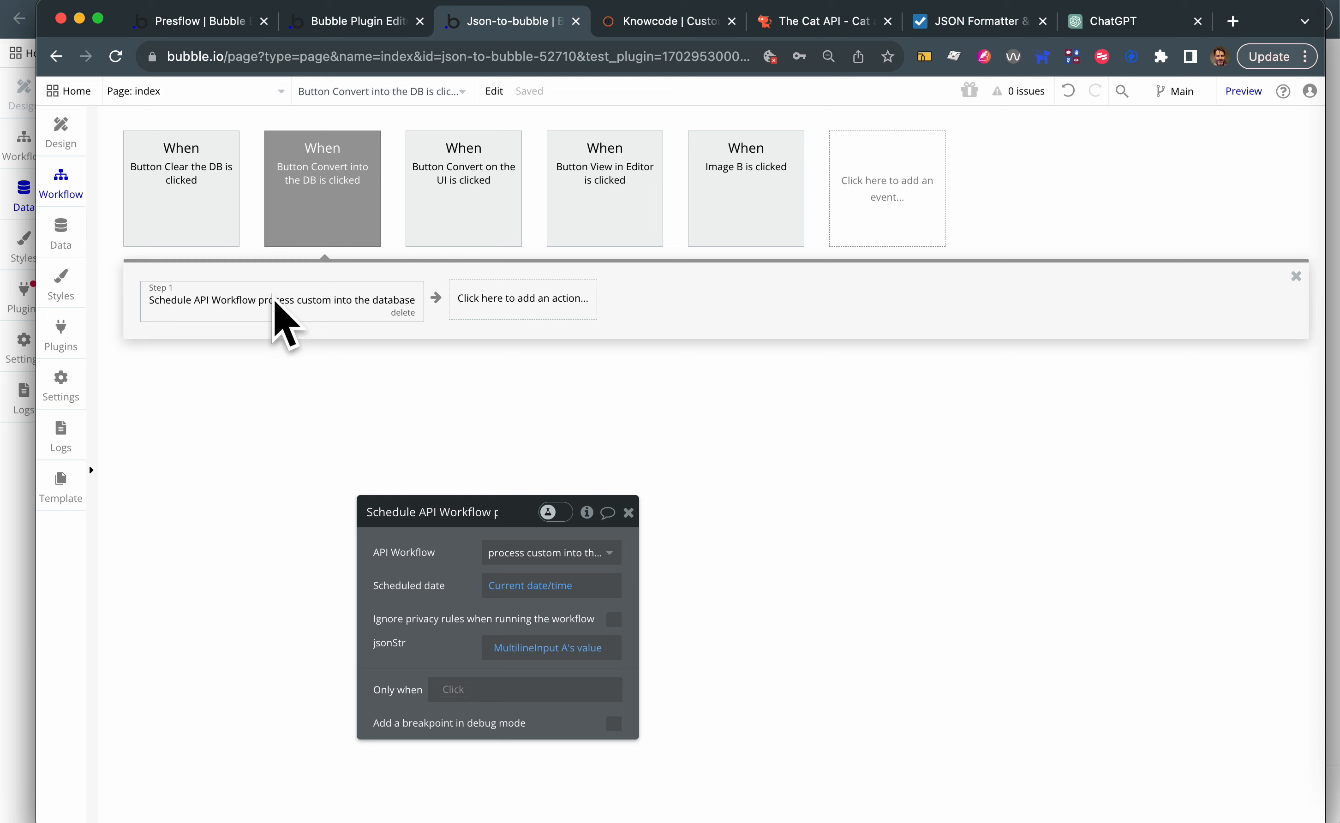
- Examine the button's Schedule API Workflow action, and open the backend workflow "process custom into the database" that it schedules
{"action": "left_click_drag", "start_coordinate": [434, 557], "coordinate": [596, 282]}
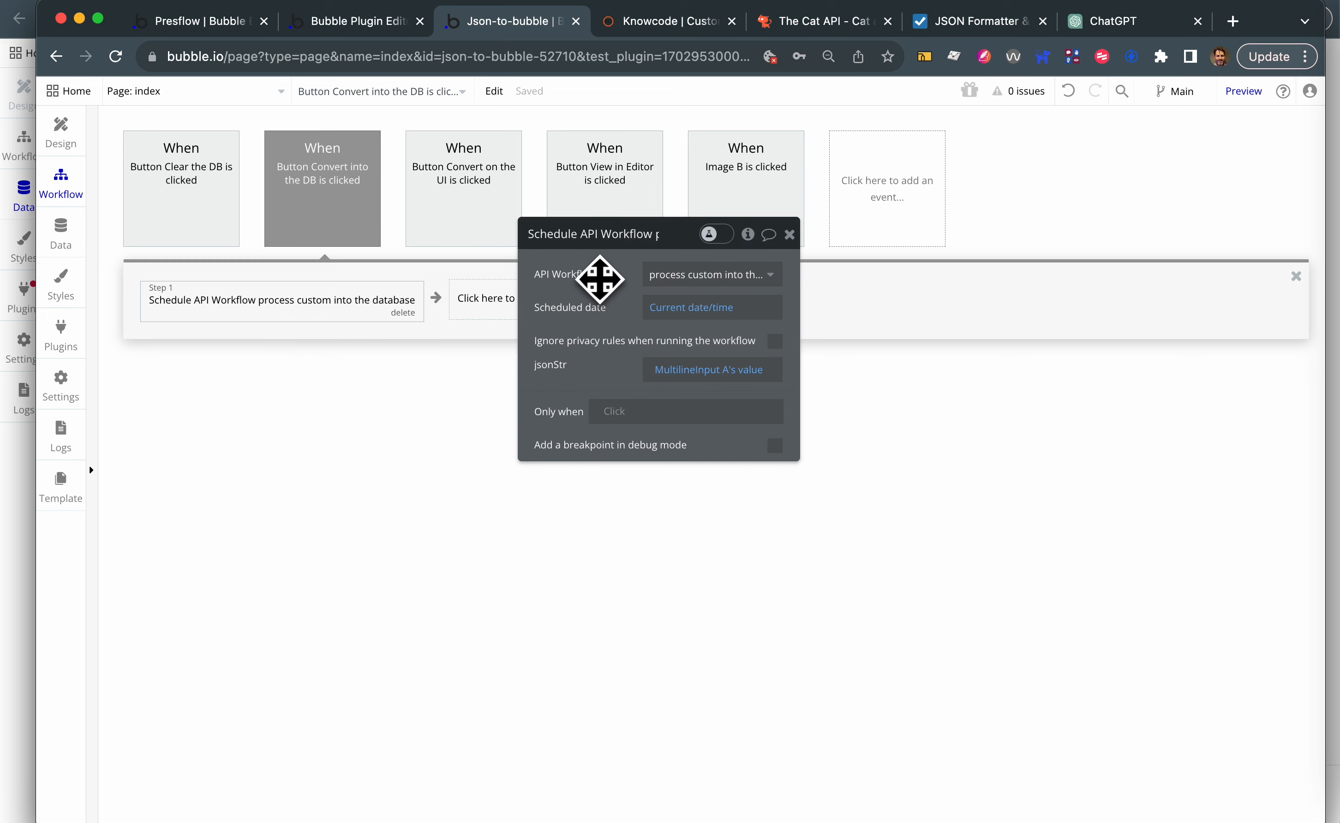
{"action": "left_click", "coordinate": [345, 187]}
{"action": "left_click", "coordinate": [308, 306]}
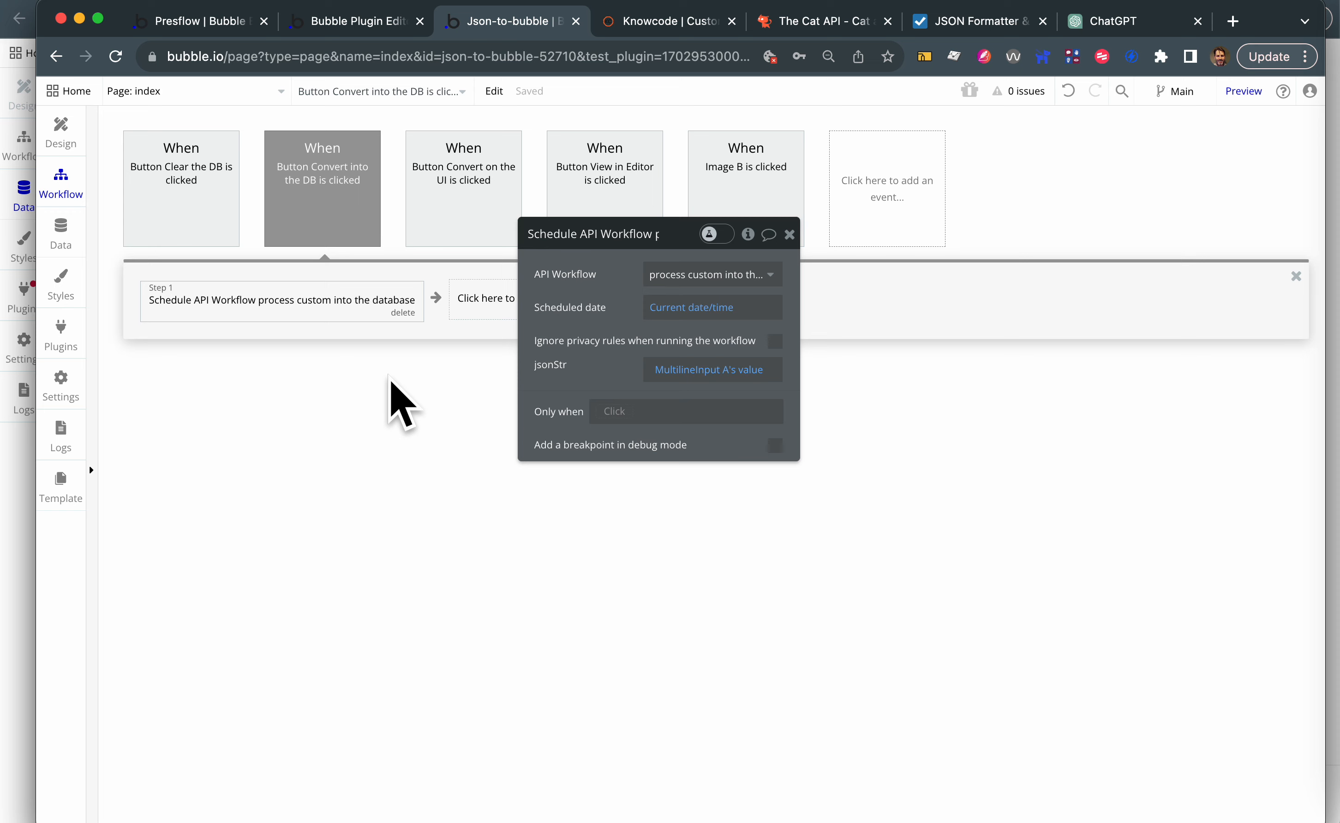
{"action": "right_click", "coordinate": [306, 300]}
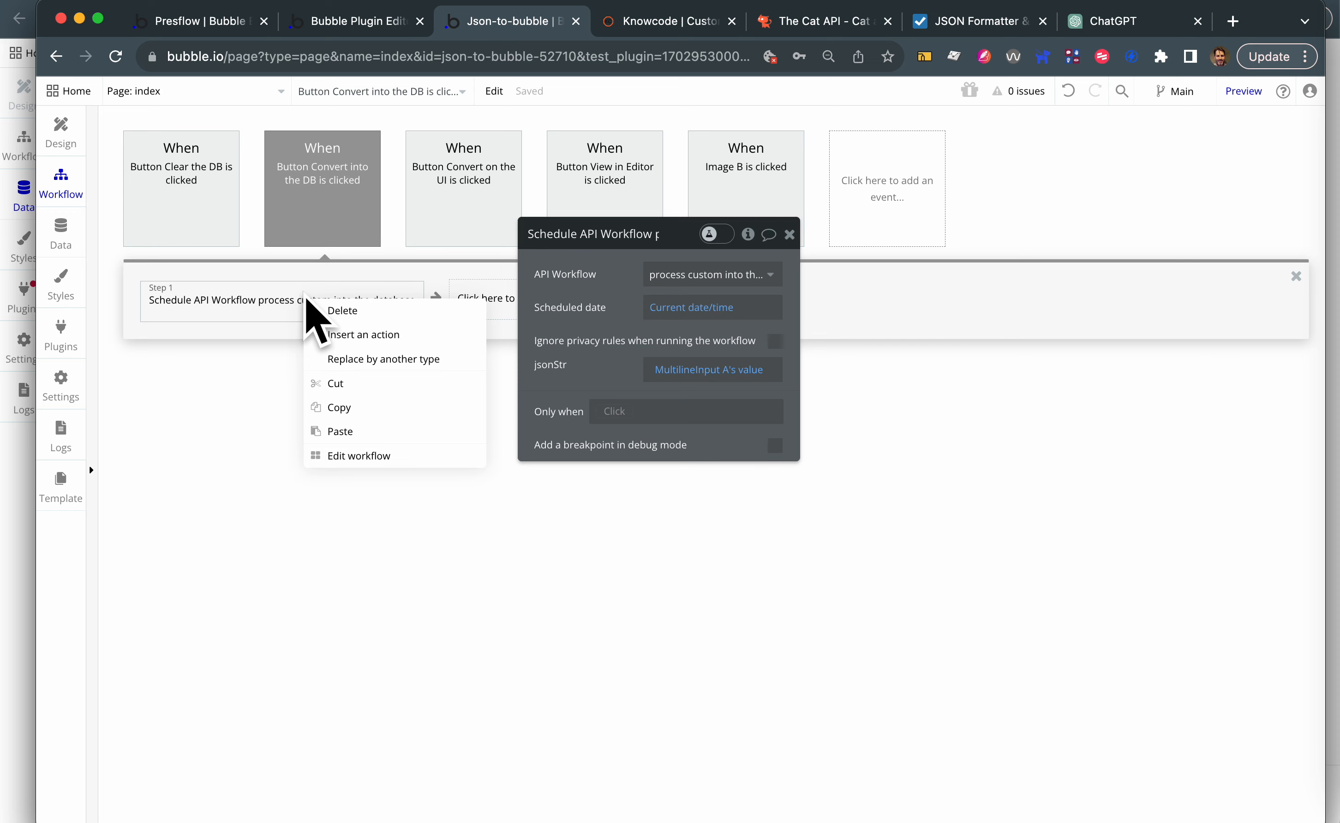
{"action": "left_click", "coordinate": [347, 455]}
- Examine the convert json (testing) action and the available types for its custom setting, keeping custom (Presflow)
{"action": "left_click", "coordinate": [234, 322]}
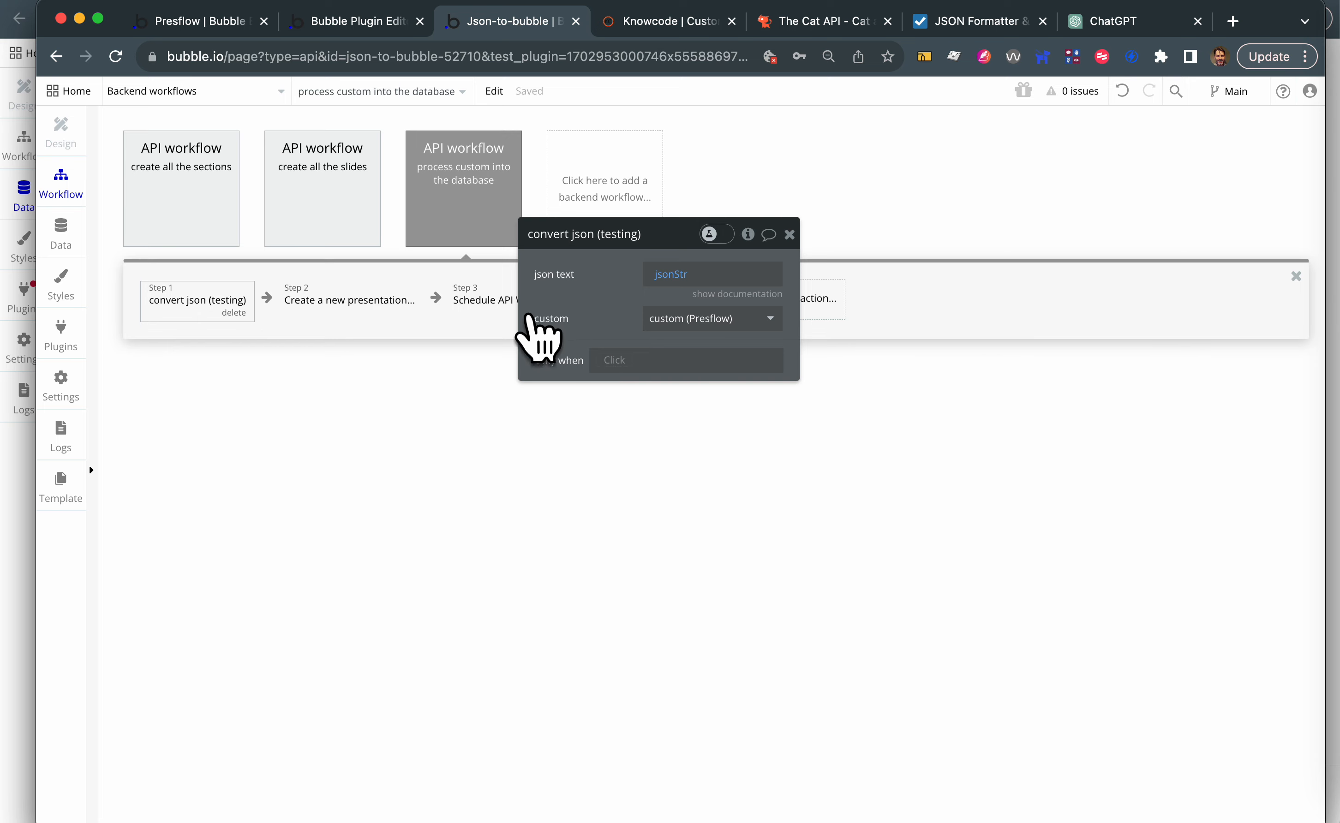
{"action": "left_click", "coordinate": [699, 323]}
{"action": "scroll", "coordinate": [715, 465], "scroll_direction": "down", "scroll_amount": 5}
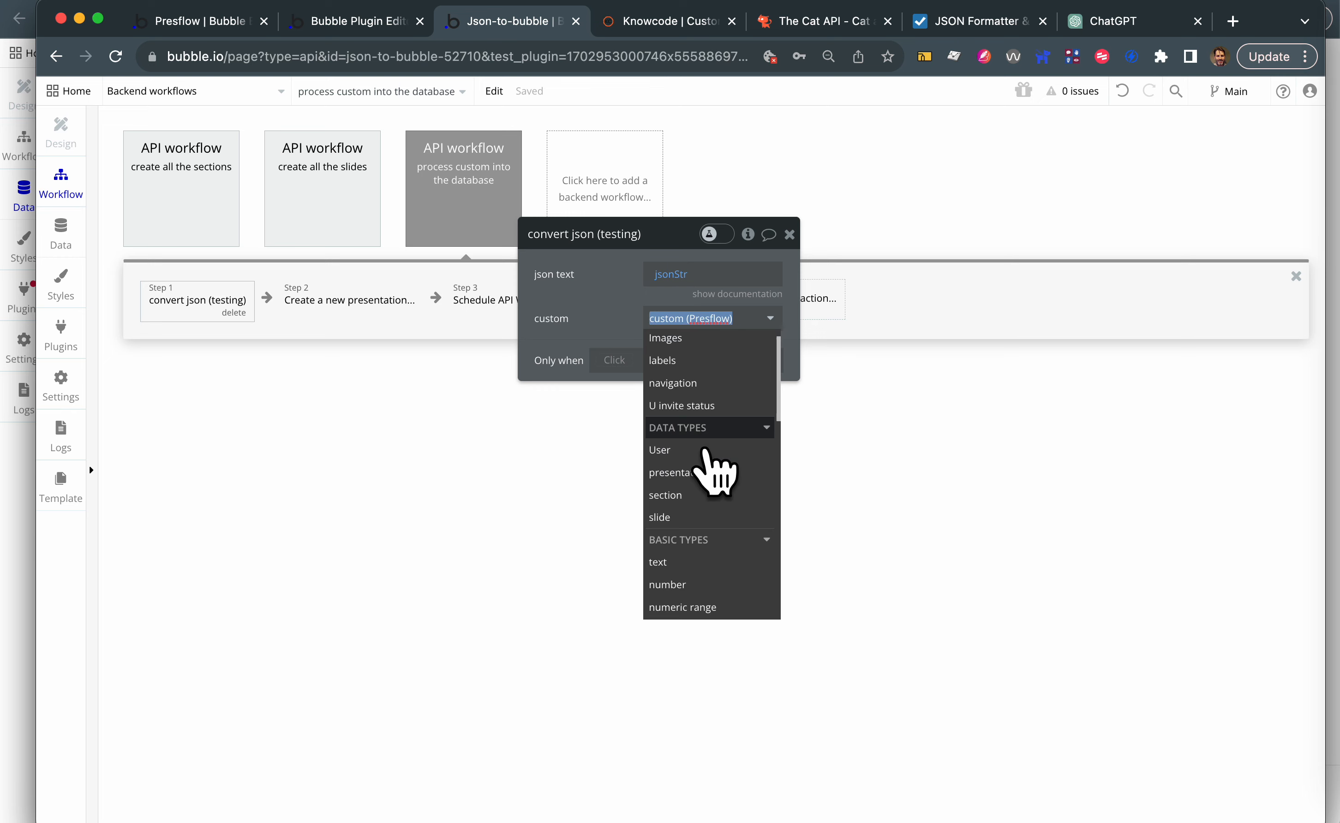
{"action": "left_click", "coordinate": [704, 450]}
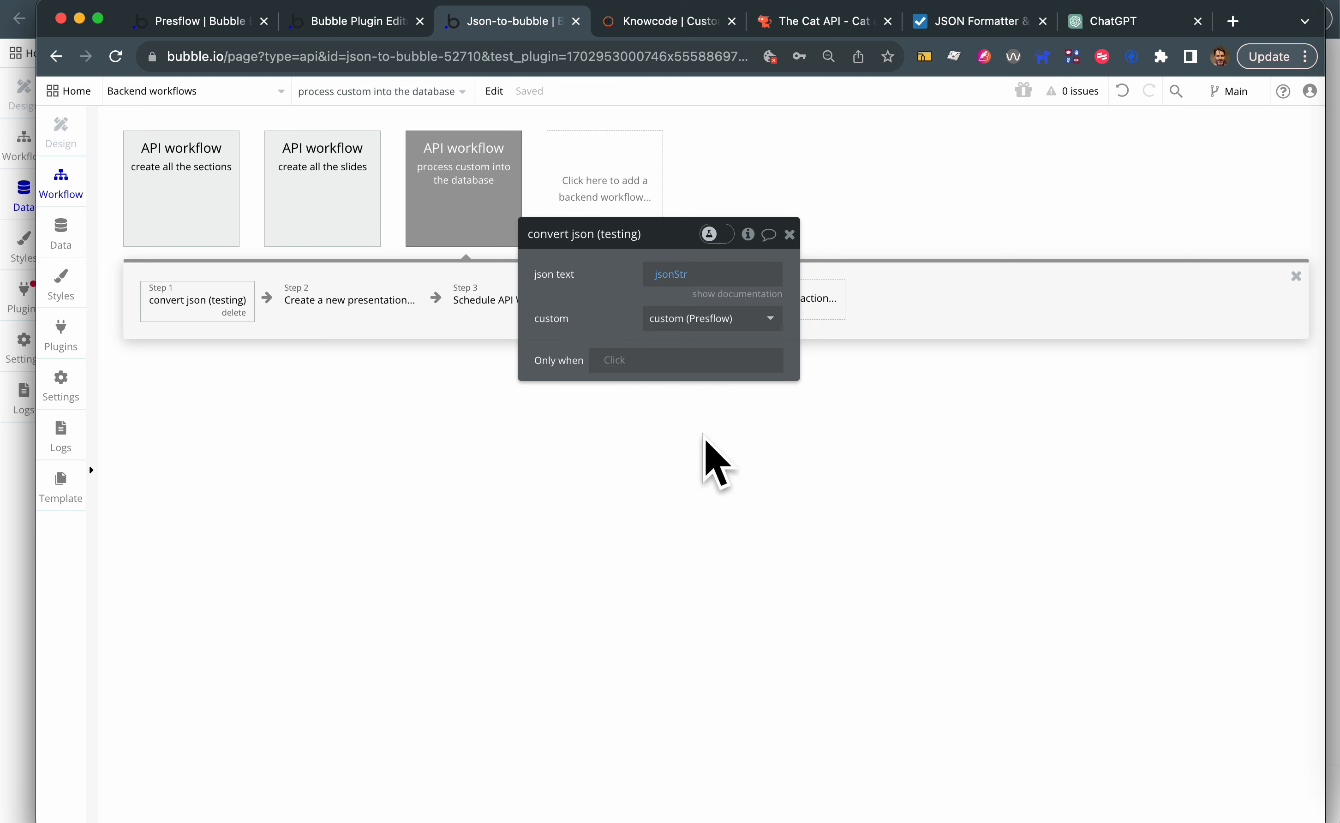
- Inspect the field mappings for creating a new presentation and the parameters for scheduling "create all the sections"
{"action": "left_click", "coordinate": [350, 307]}
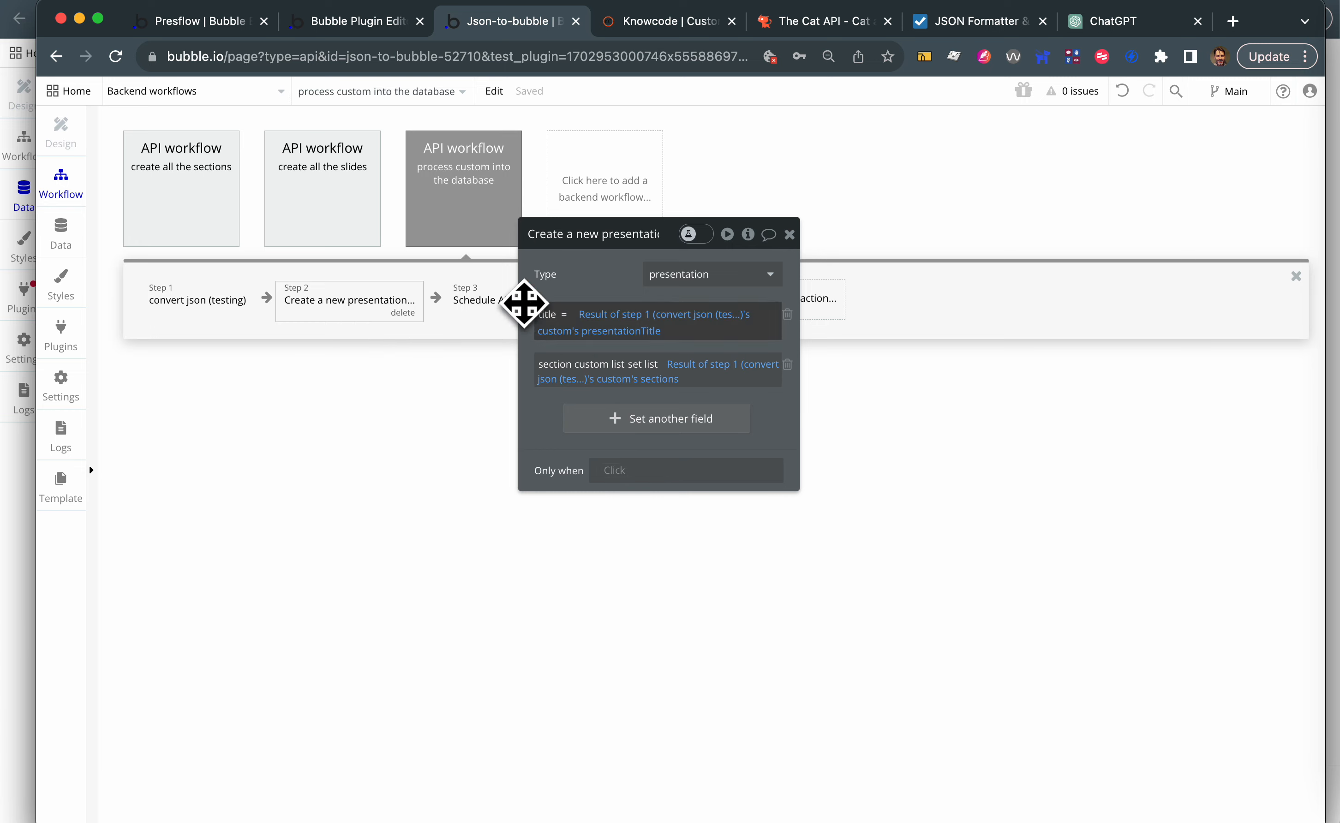
{"action": "left_click_drag", "start_coordinate": [578, 243], "coordinate": [824, 220]}
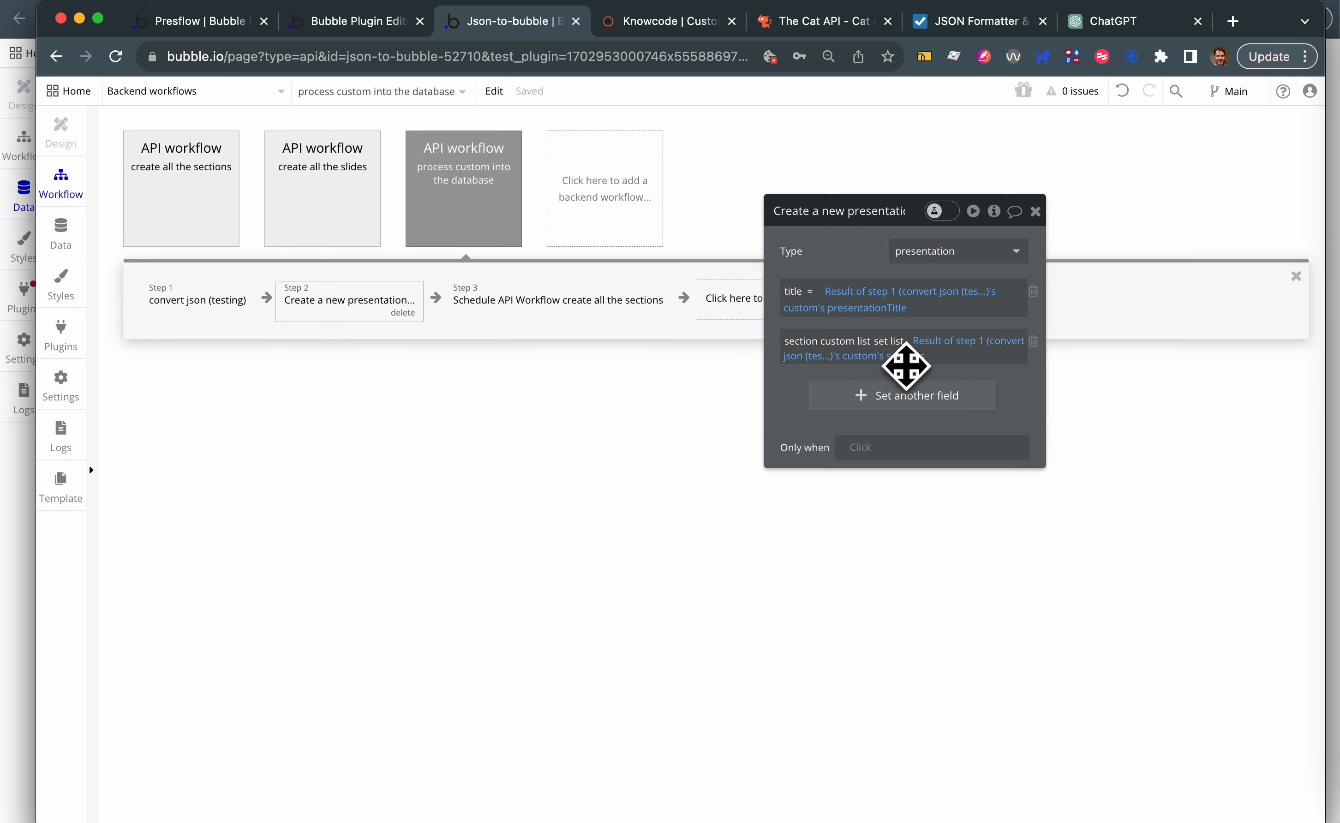
{"action": "left_click", "coordinate": [562, 303]}
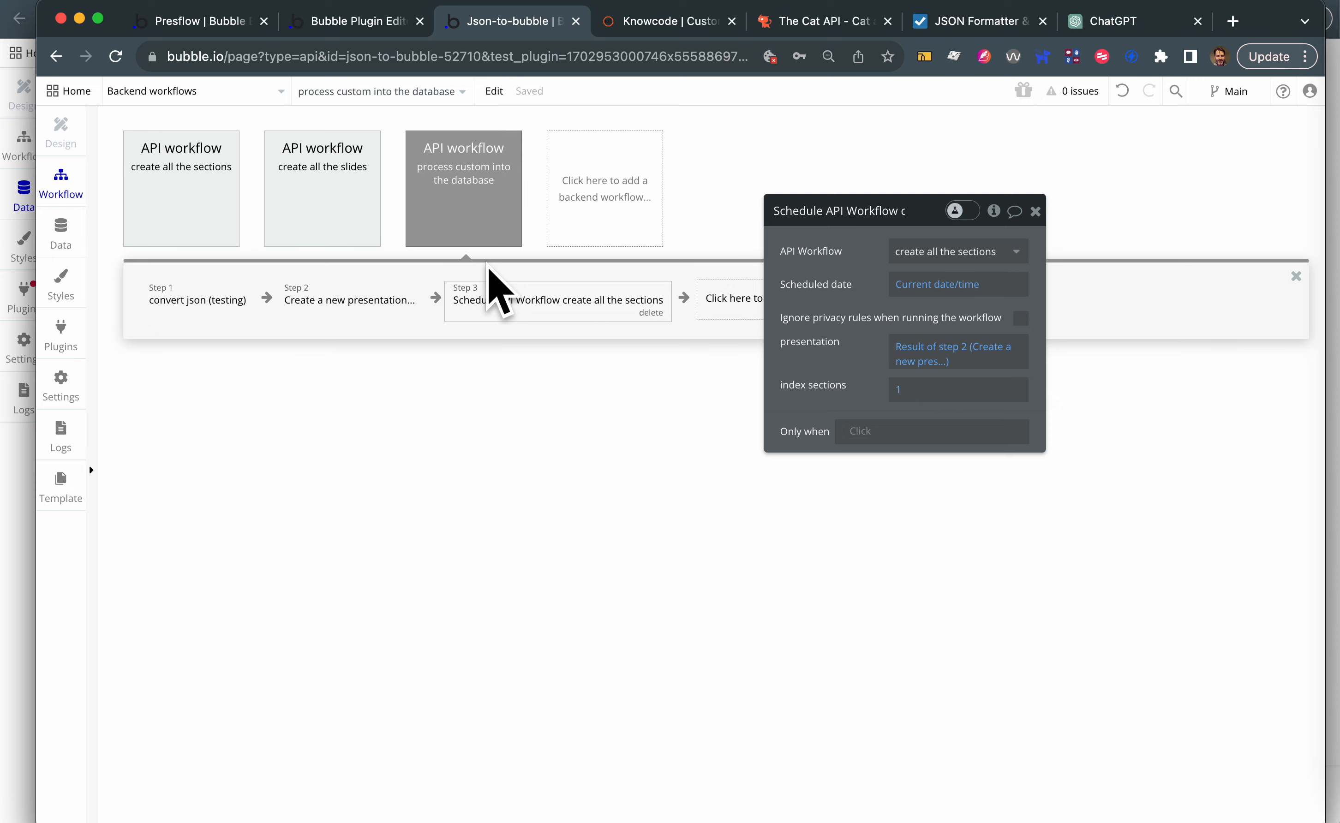
- In the "create all the sections" backend workflow, inspect the new section's field mappings and the parameters for scheduling the slides workflow
{"action": "left_click", "coordinate": [181, 187]}
{"action": "left_click", "coordinate": [199, 314]}
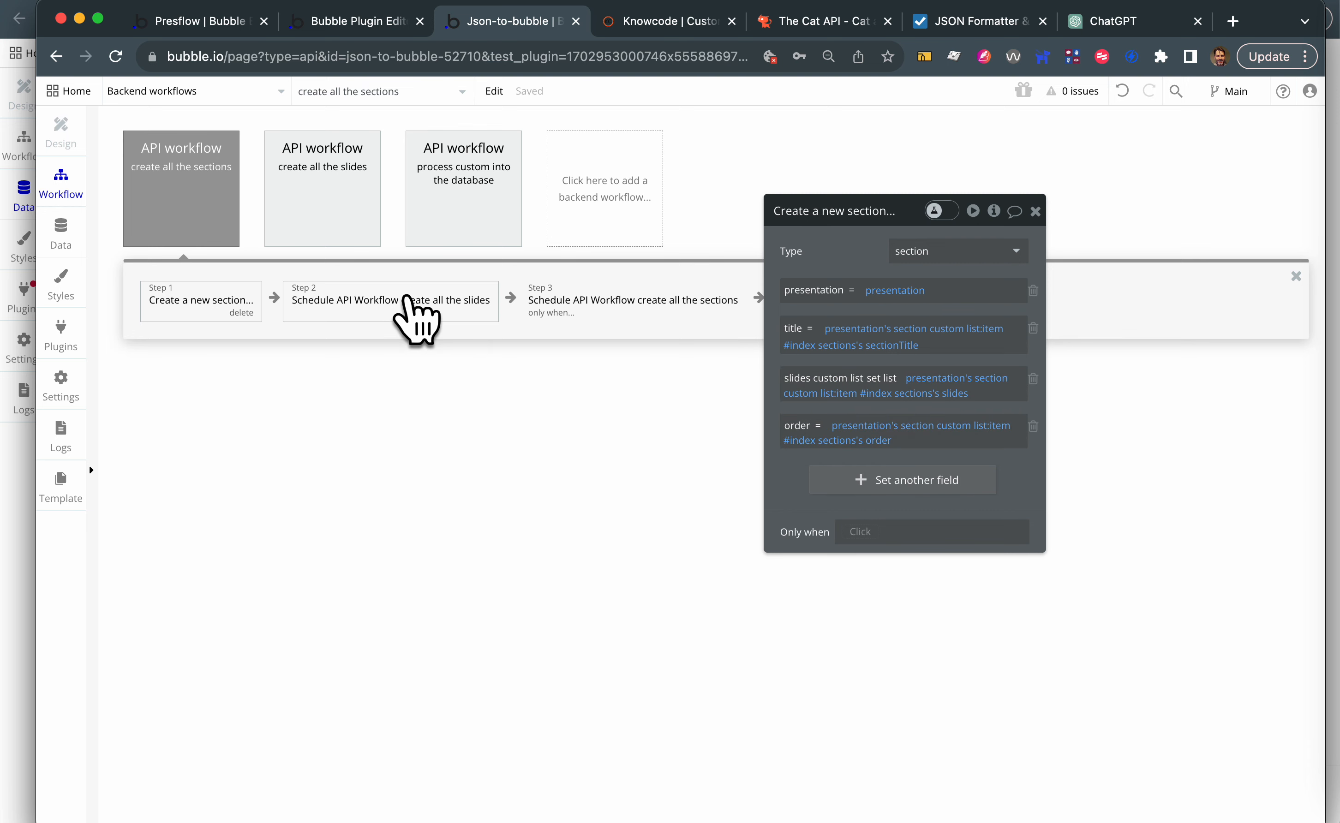
{"action": "left_click", "coordinate": [417, 317]}
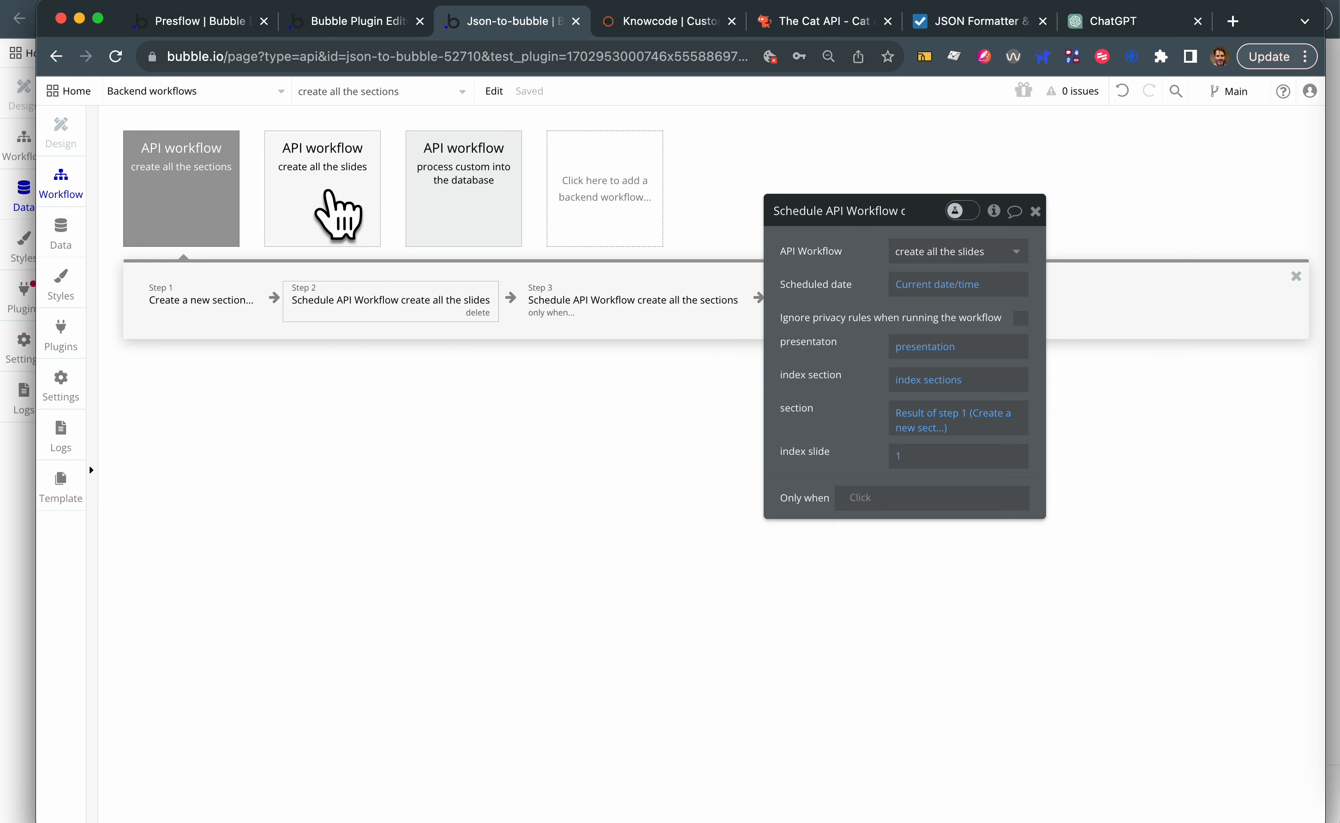
- Inspect the new slide's field mappings and the parameters of the "create all the slides" and "process custom into the database" workflows
{"action": "left_click", "coordinate": [330, 215]}
{"action": "left_click", "coordinate": [214, 300]}
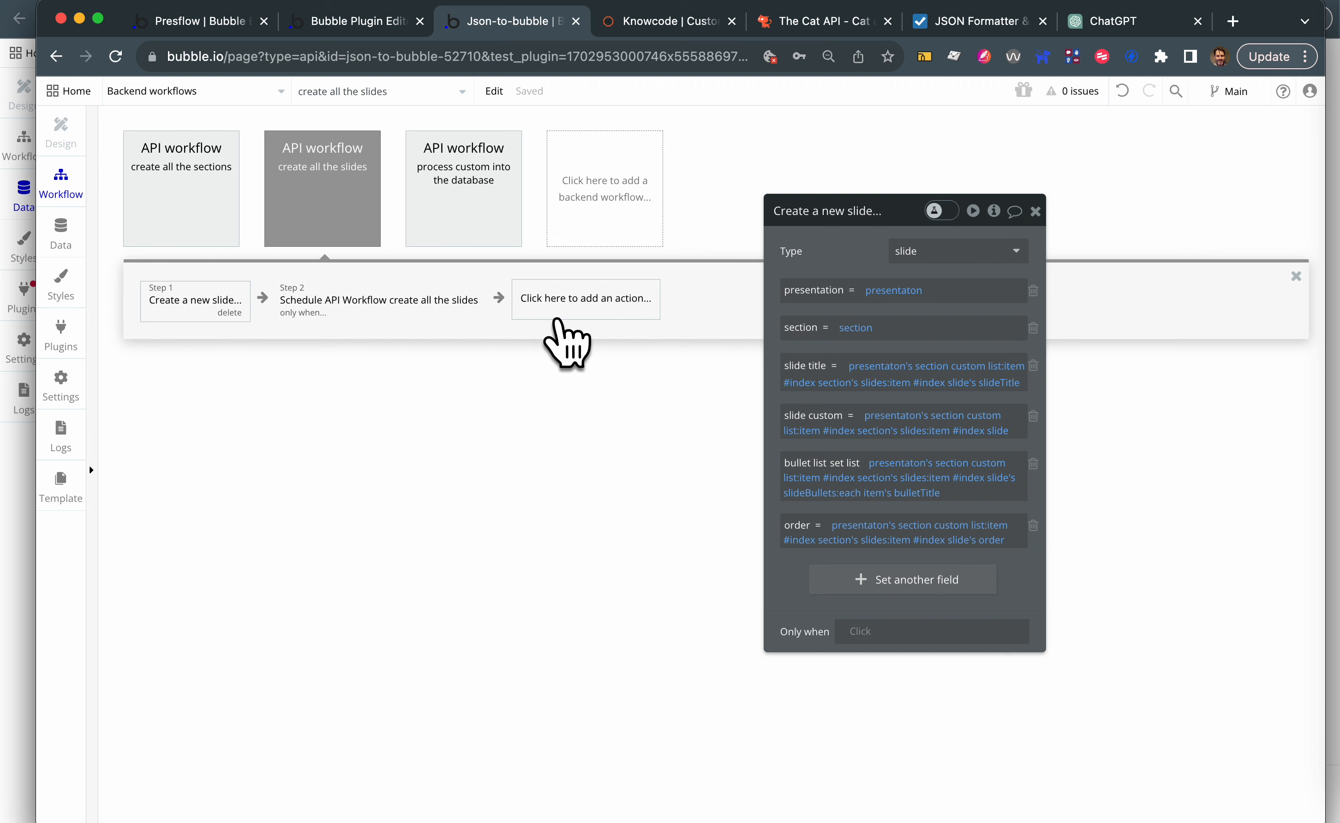
{"action": "left_click", "coordinate": [316, 205]}
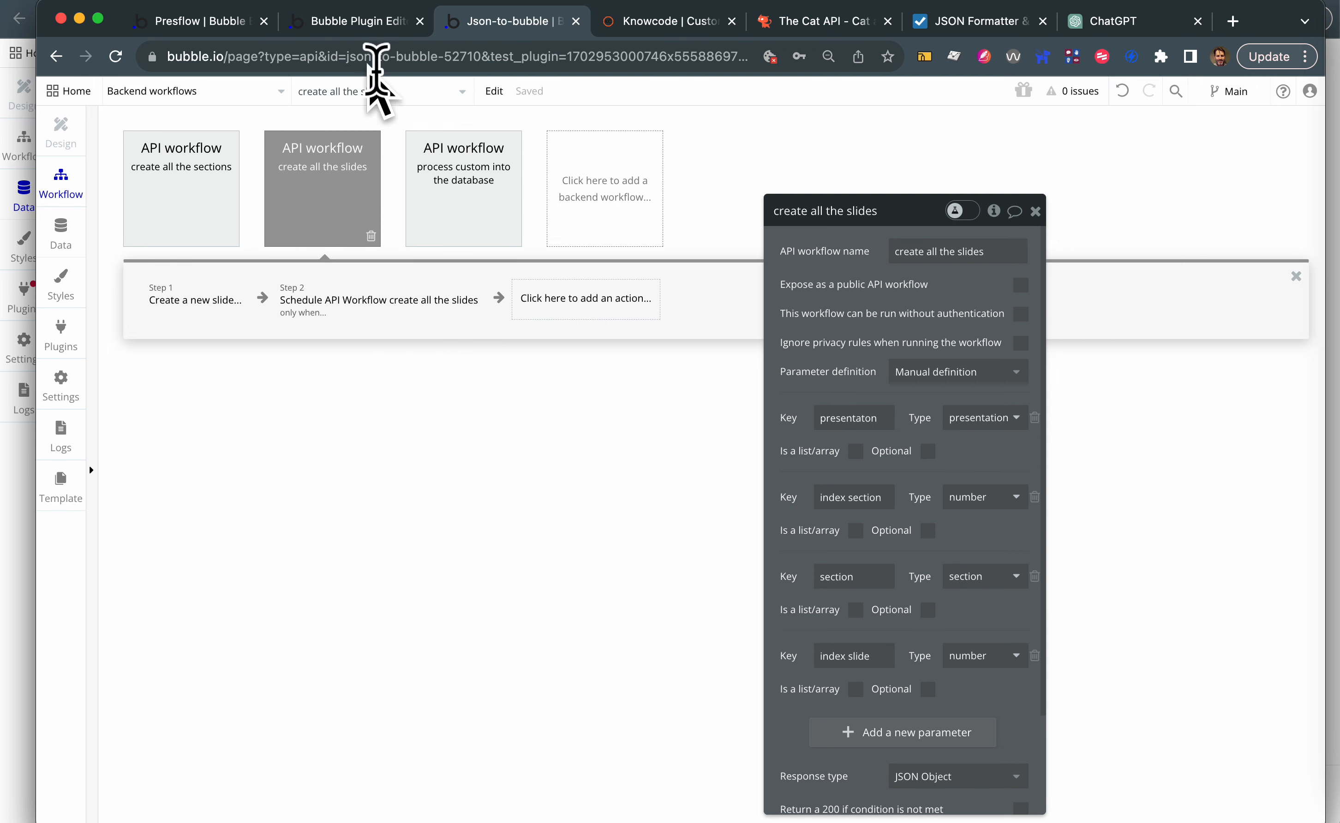
{"action": "left_click", "coordinate": [455, 184]}
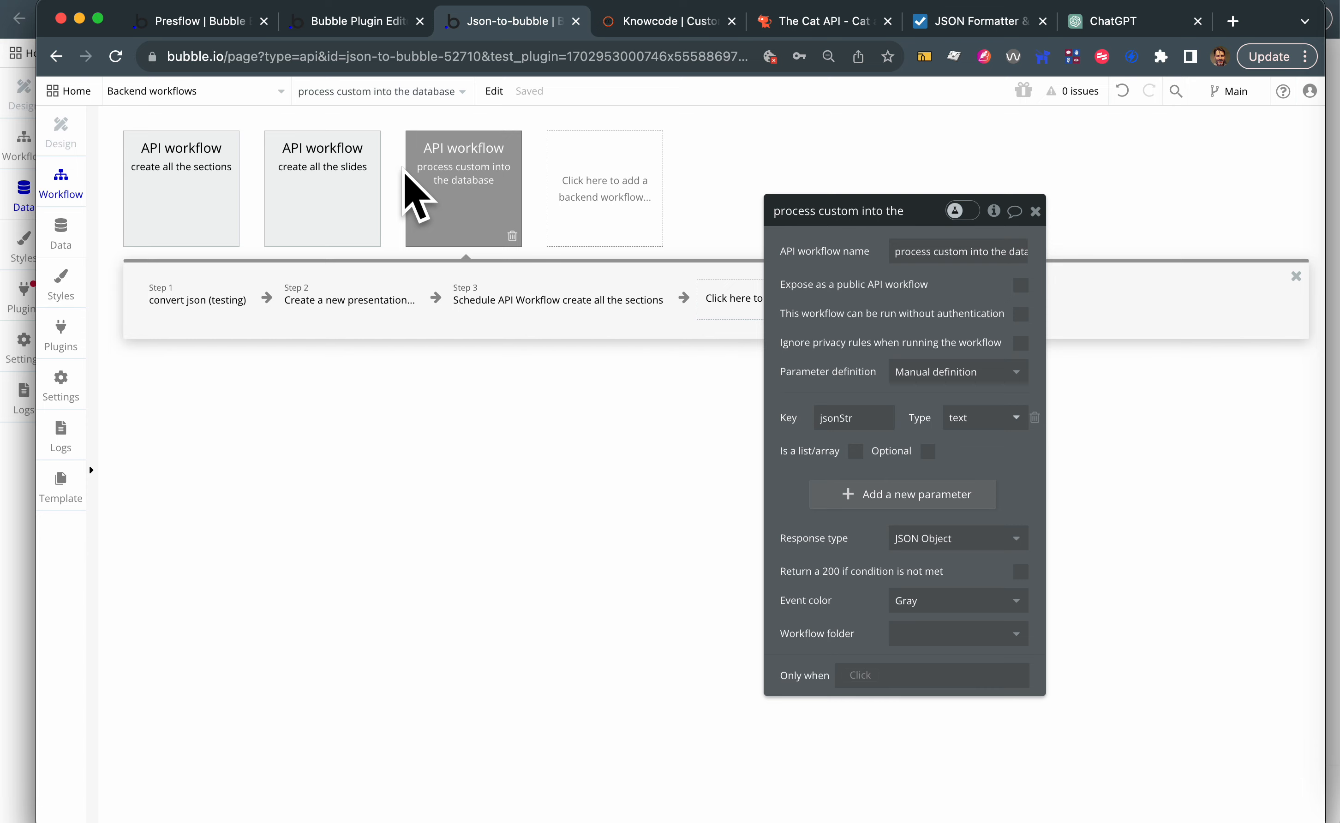
- Return to the Knowcode demo page and review the presentation's nested sections, slides and bullets
{"action": "left_click", "coordinate": [650, 22]}
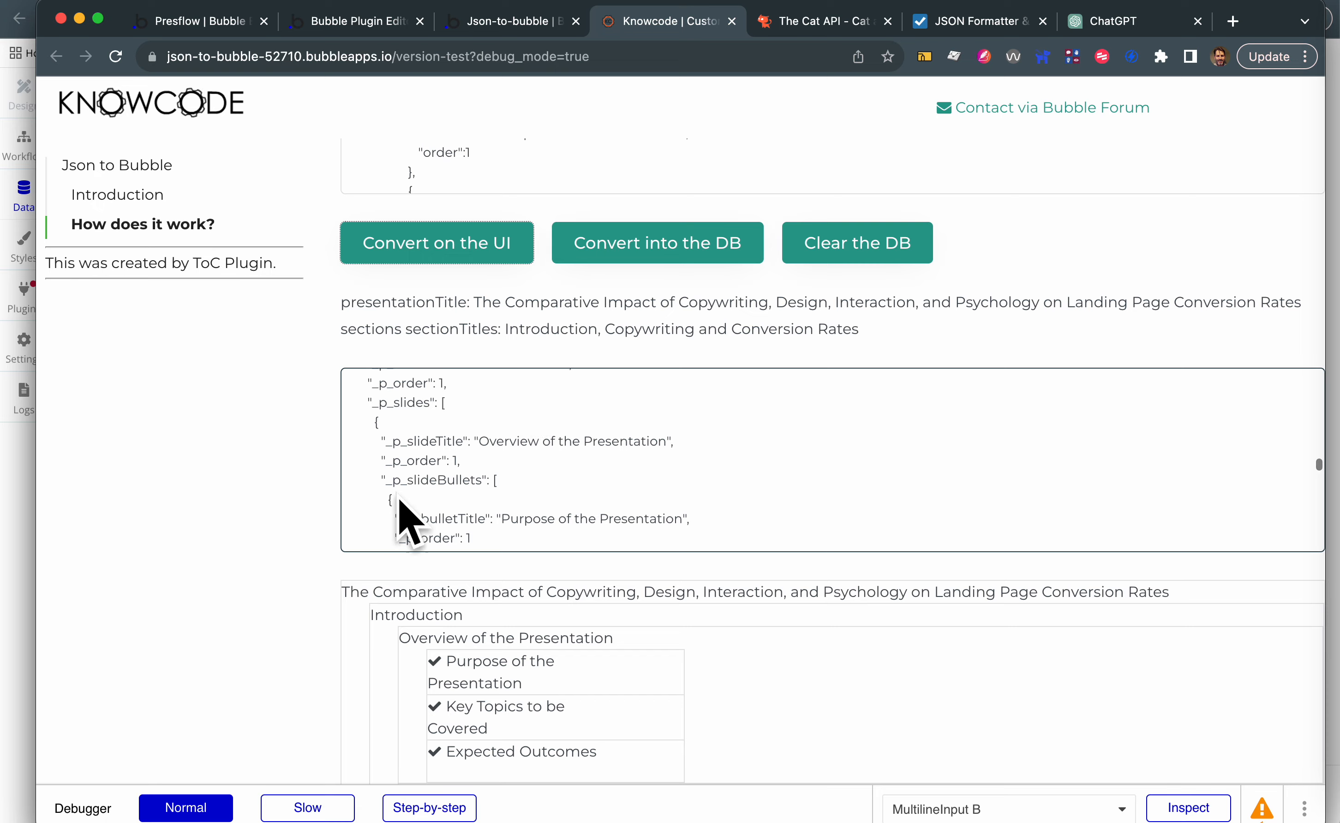
{"action": "scroll", "coordinate": [530, 383], "scroll_direction": "up", "scroll_amount": 10}
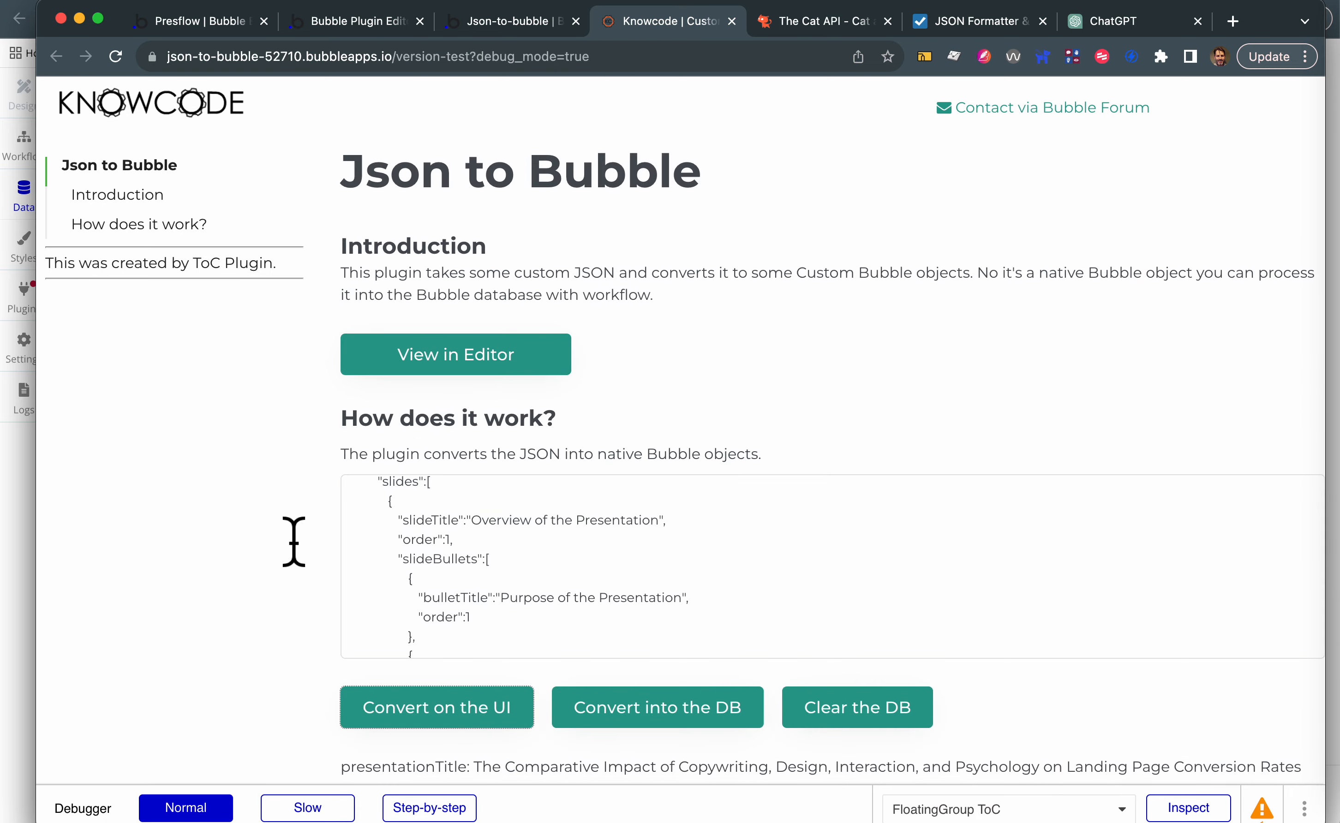
{"action": "scroll", "coordinate": [293, 545], "scroll_direction": "down", "scroll_amount": 10}
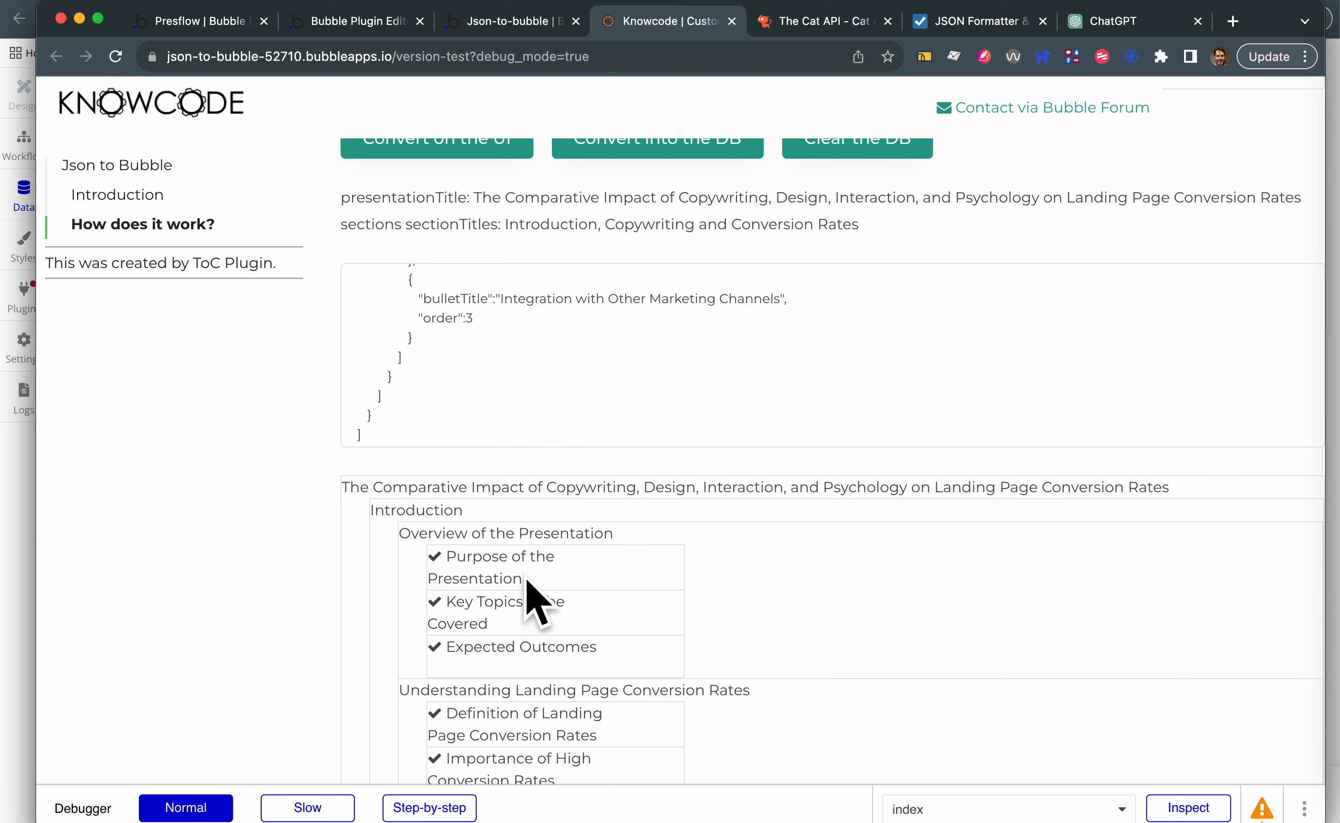
{"action": "left_click_drag", "start_coordinate": [525, 578], "coordinate": [479, 580]}
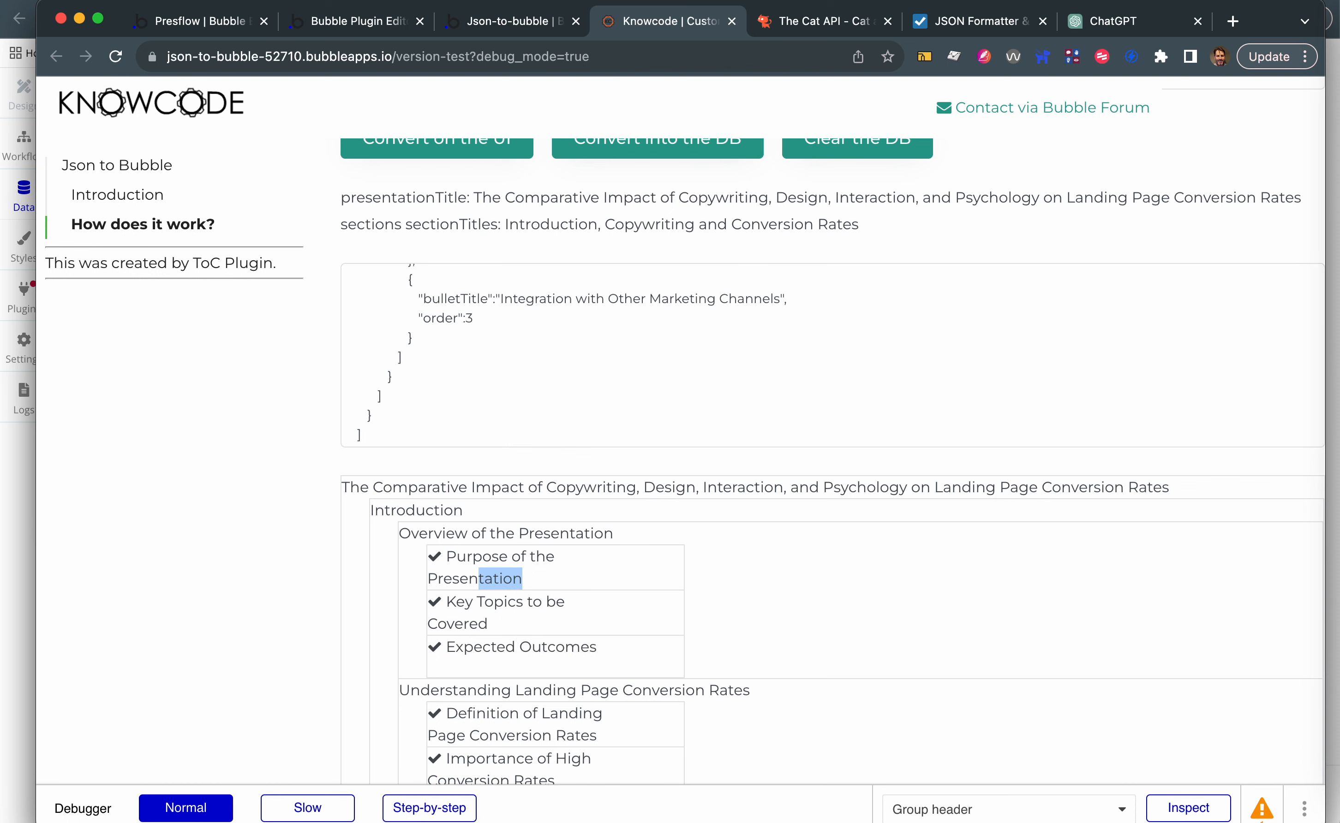